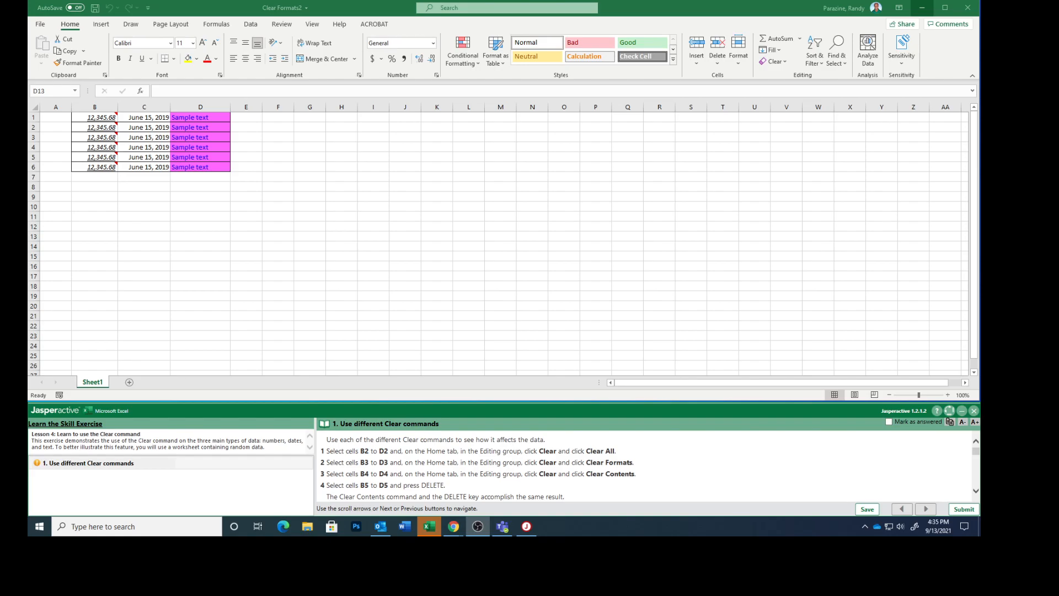
# Clear everything, including contents, formatting and notes, from cells B2 to D2 with Clear All
pyautogui.click(87, 127)
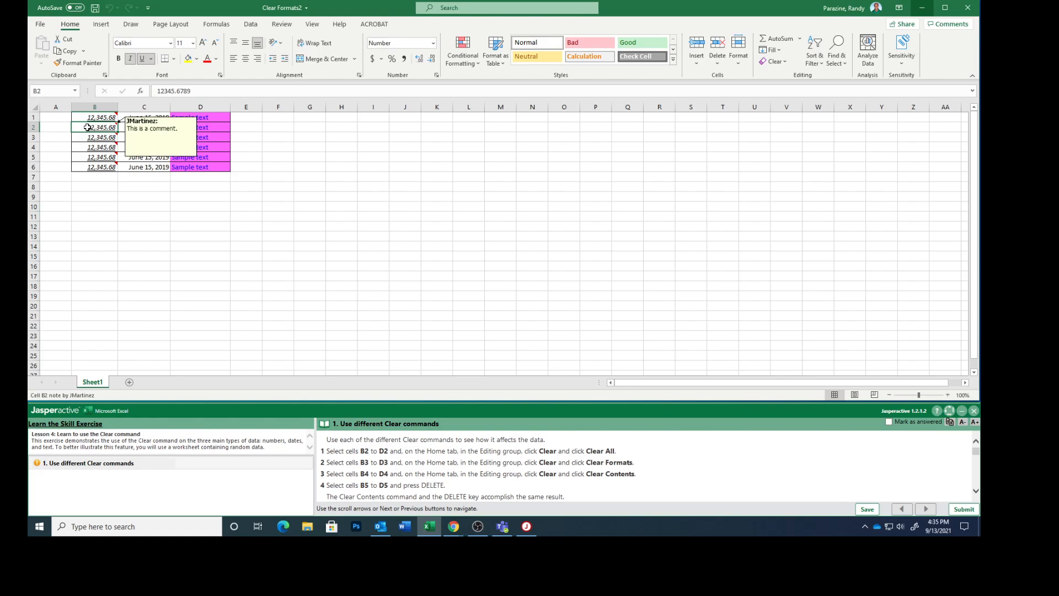
pyautogui.moveTo(87, 127); pyautogui.dragTo(193, 129)
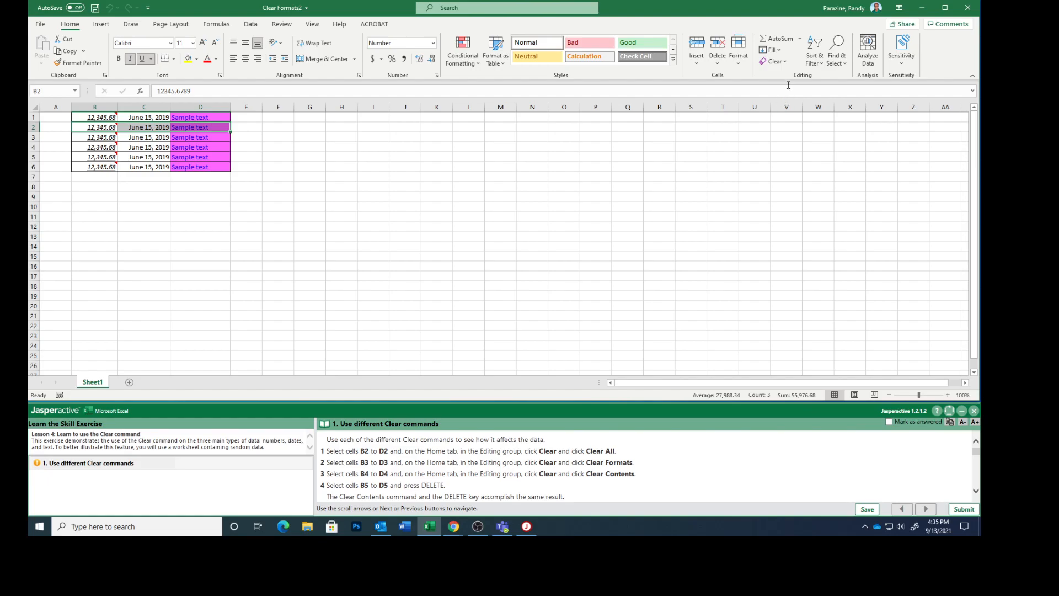
pyautogui.click(786, 62)
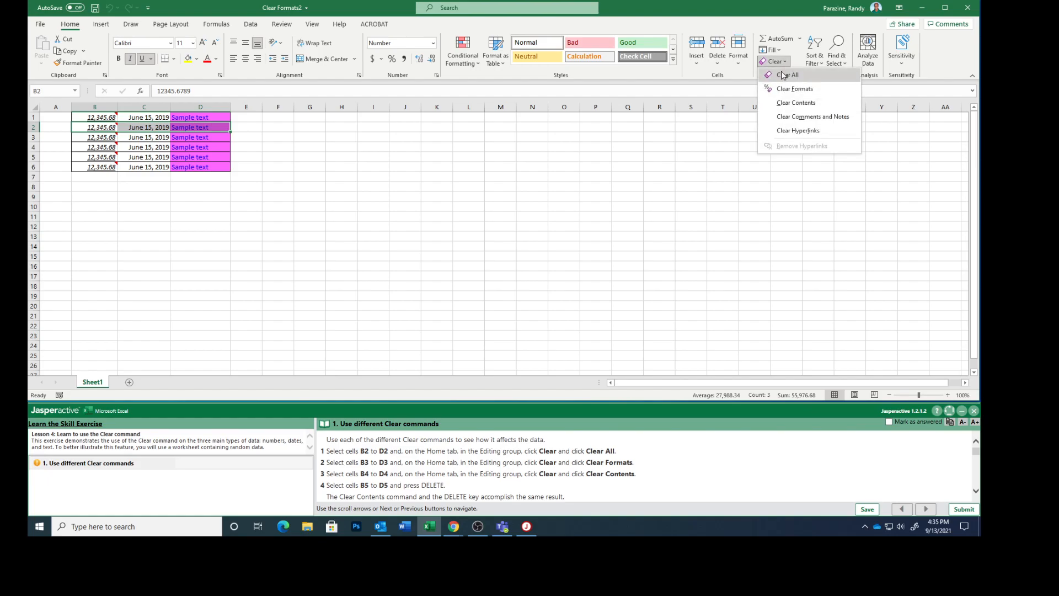
pyautogui.click(786, 75)
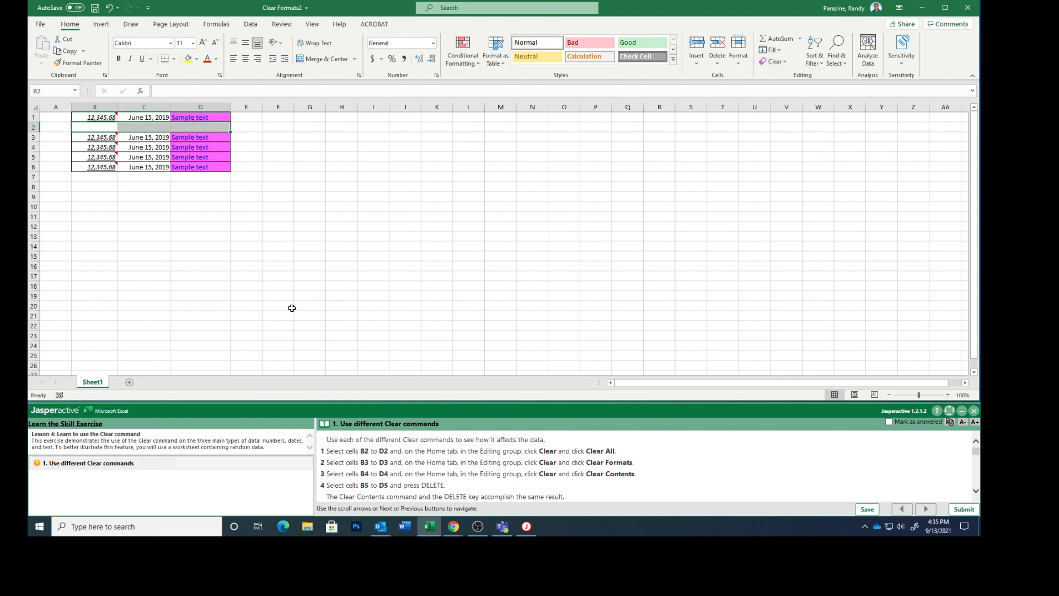
# Remove only the formatting from cells B3 to D3 with Clear Formats
pyautogui.click(82, 138)
pyautogui.moveTo(101, 140); pyautogui.dragTo(215, 139)
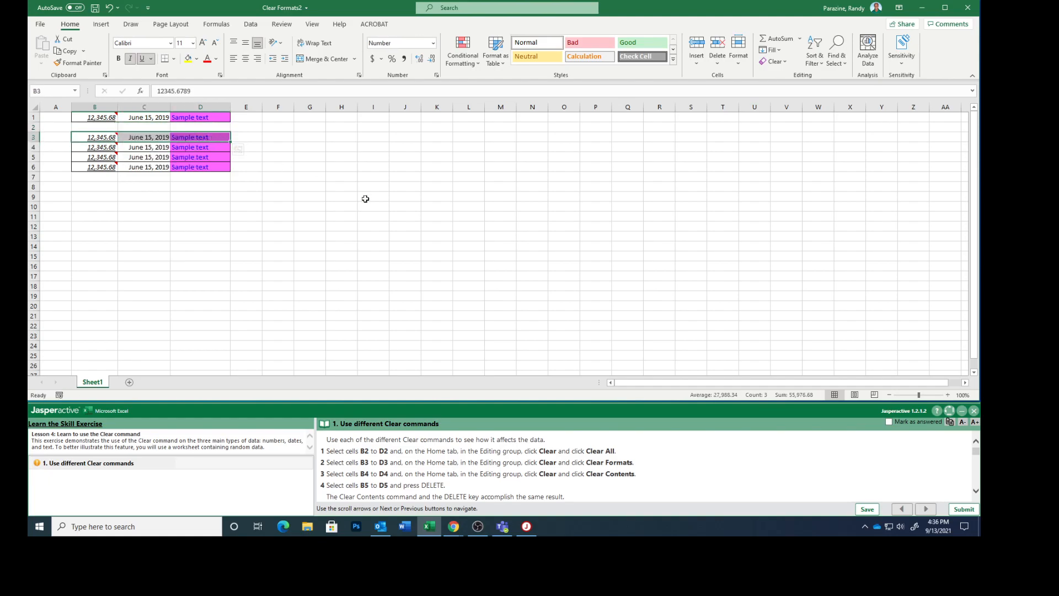
pyautogui.click(777, 61)
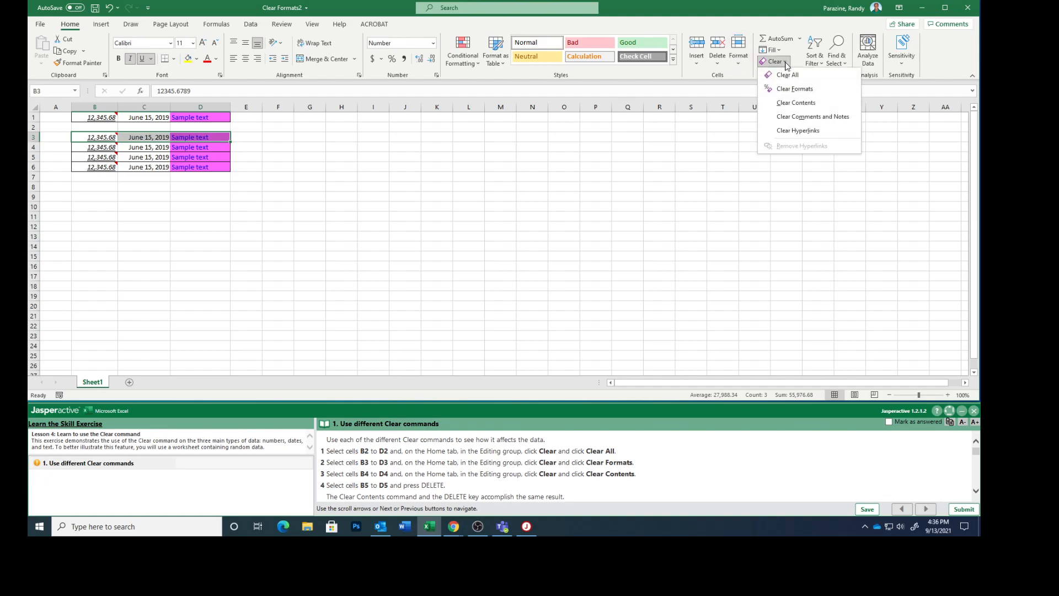
pyautogui.click(794, 90)
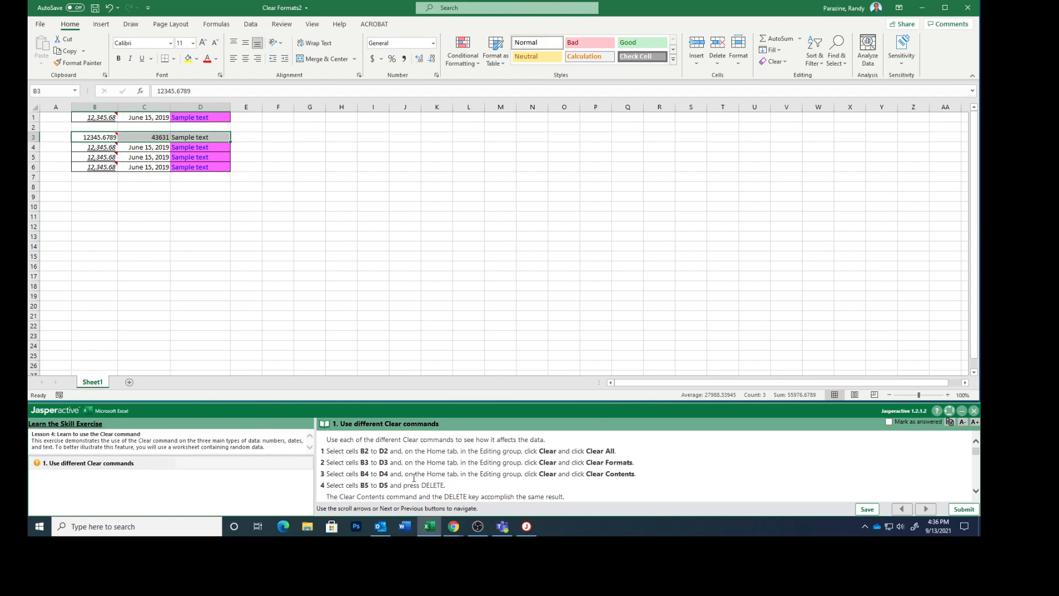
# Remove only the contents of cells B4 to D4 with Clear Contents
pyautogui.click(81, 152)
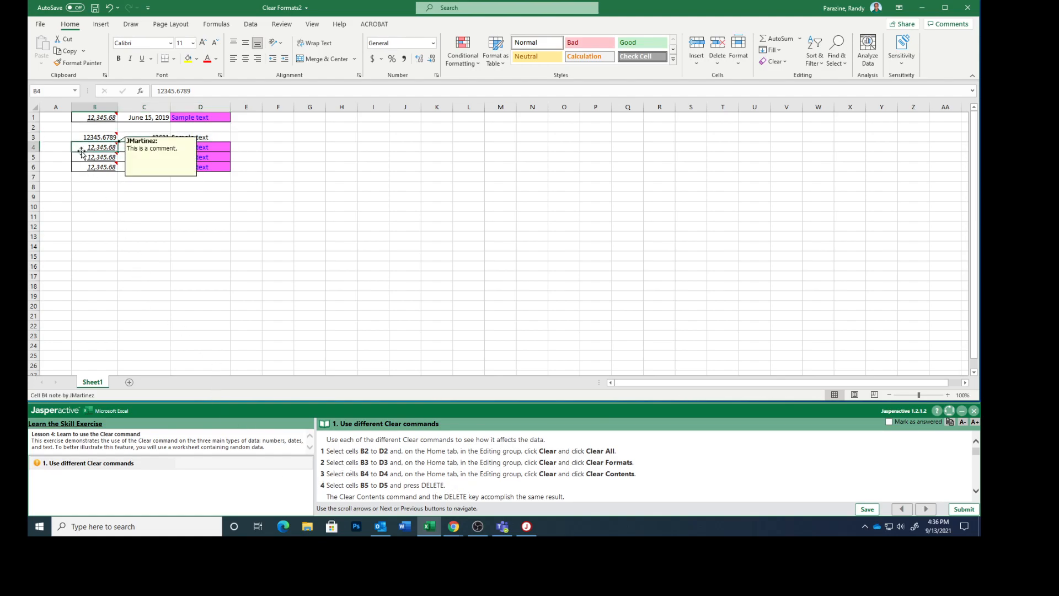
pyautogui.moveTo(105, 148); pyautogui.dragTo(217, 150)
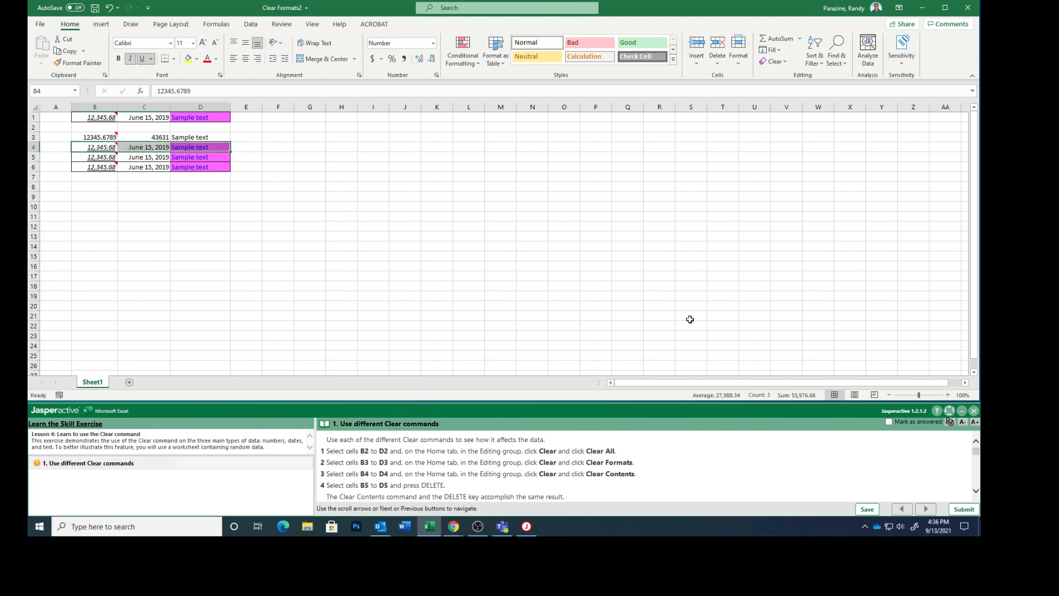
pyautogui.click(786, 62)
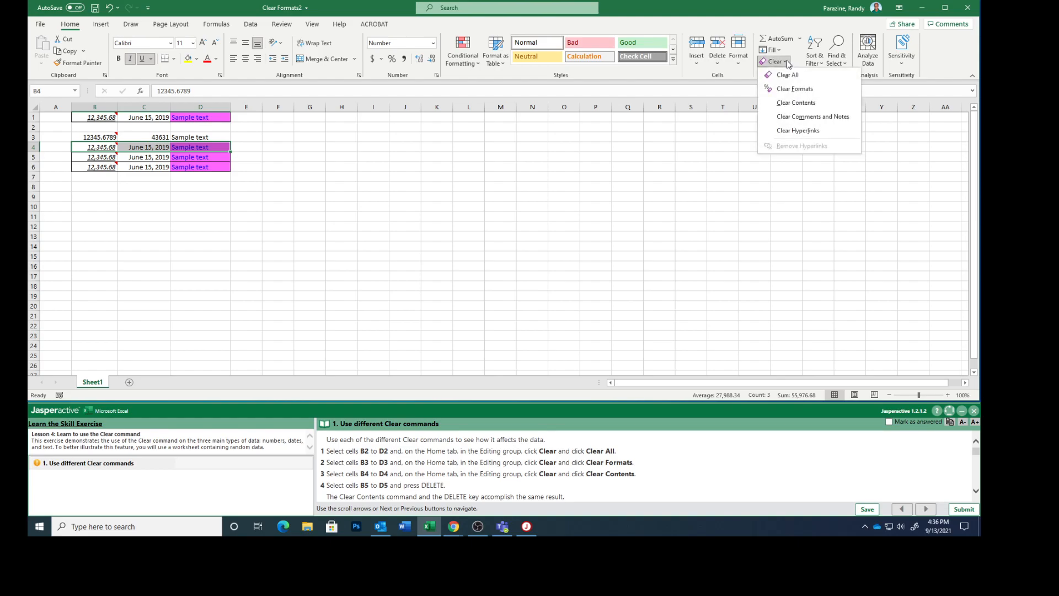
pyautogui.click(796, 102)
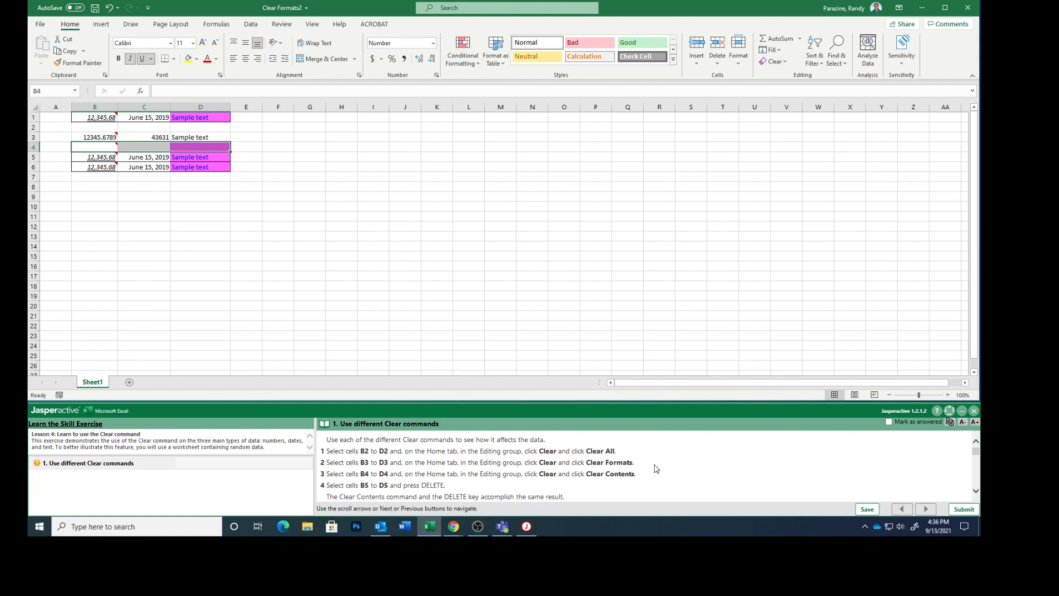
# Delete the contents of cells B5 to D5 directly, without using a Clear command
pyautogui.scroll(-2, 657, 468)
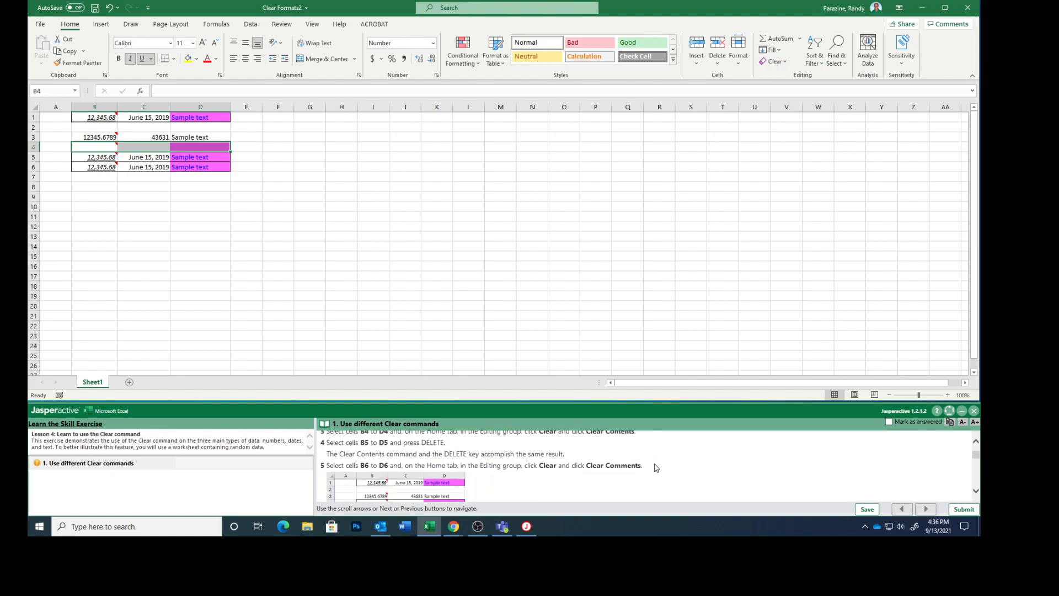
pyautogui.click(91, 158)
pyautogui.moveTo(120, 157); pyautogui.dragTo(198, 159)
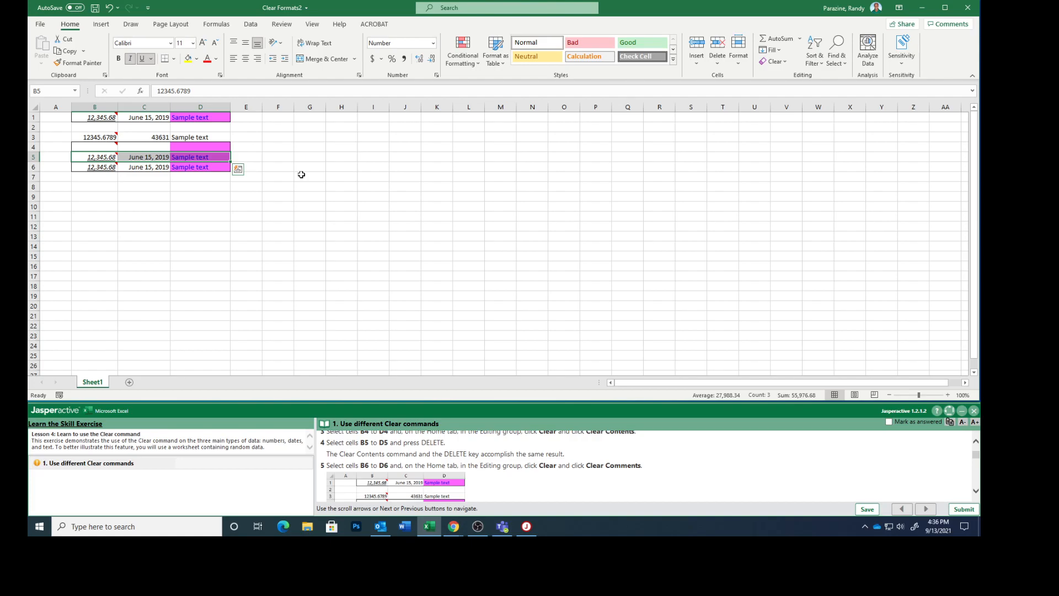
pyautogui.press('Delete')
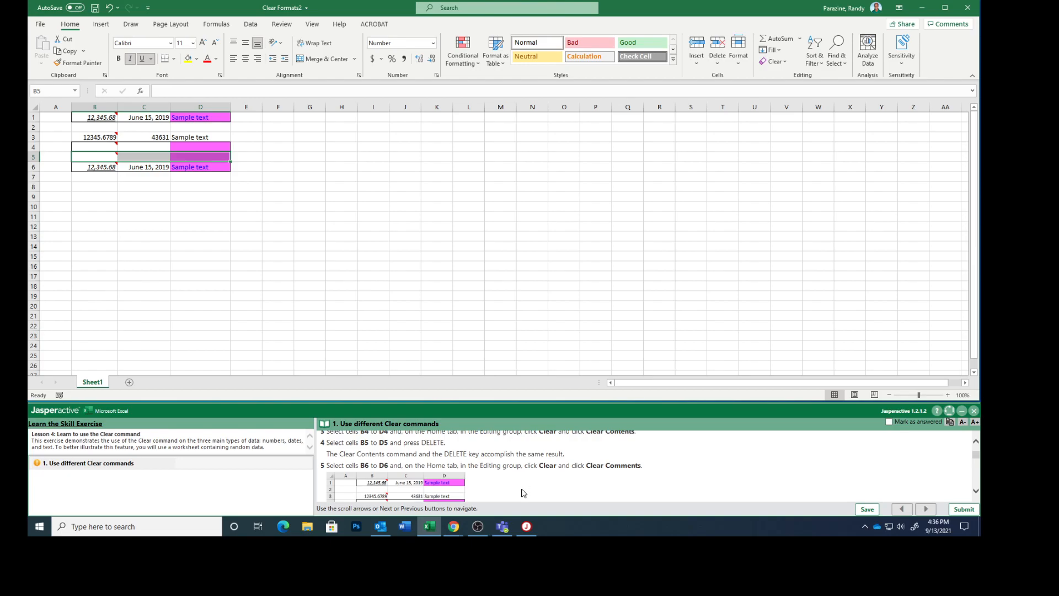
# Remove the note from cells B6 to D6 with Clear Comments and Notes
pyautogui.scroll(-1, 523, 492)
pyautogui.scroll(-1, 524, 492)
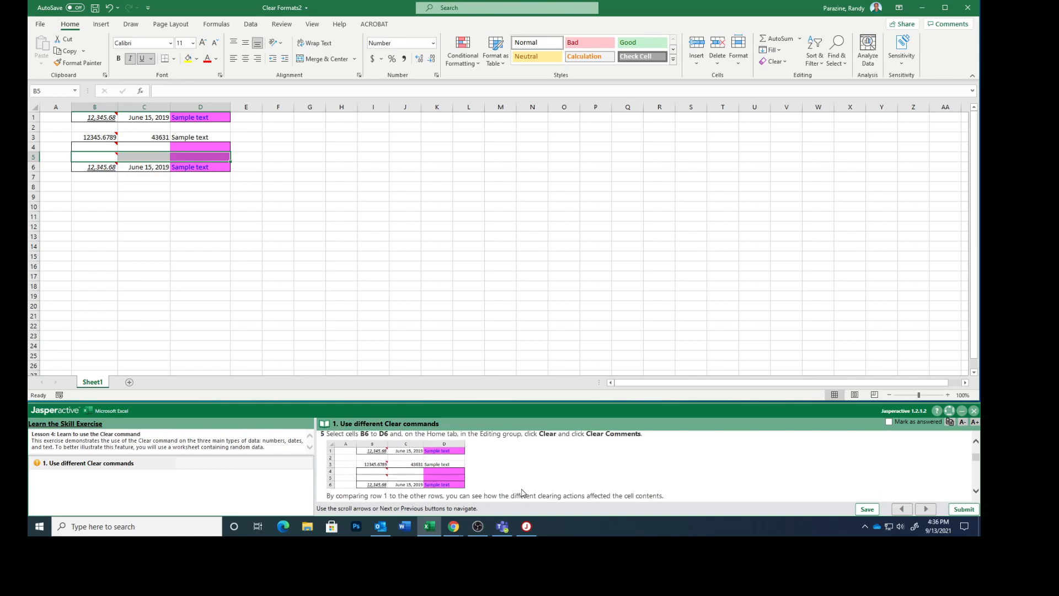
pyautogui.click(85, 167)
pyautogui.moveTo(84, 166); pyautogui.dragTo(206, 167)
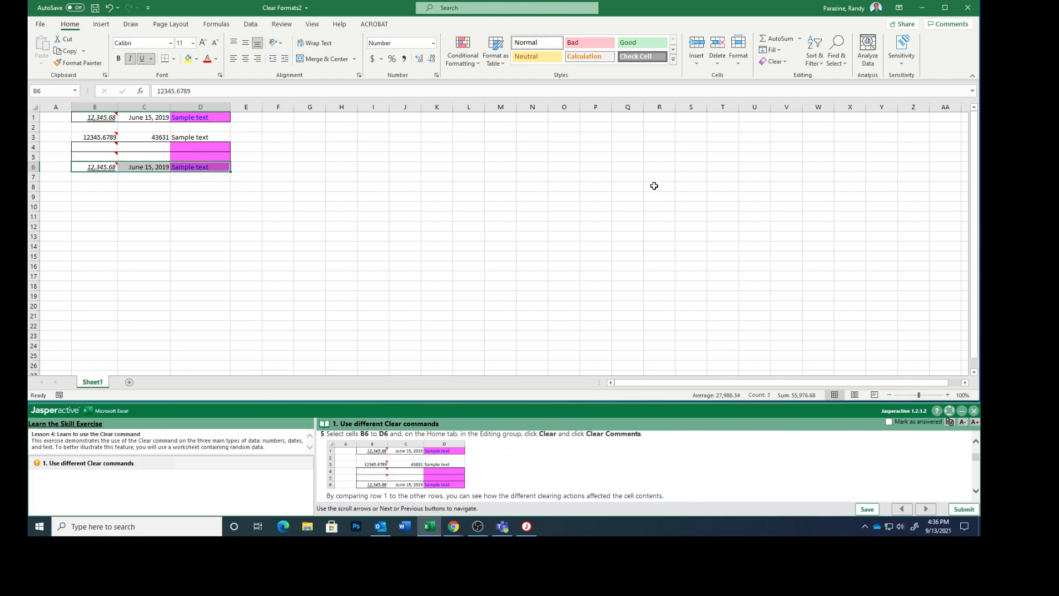
pyautogui.click(785, 64)
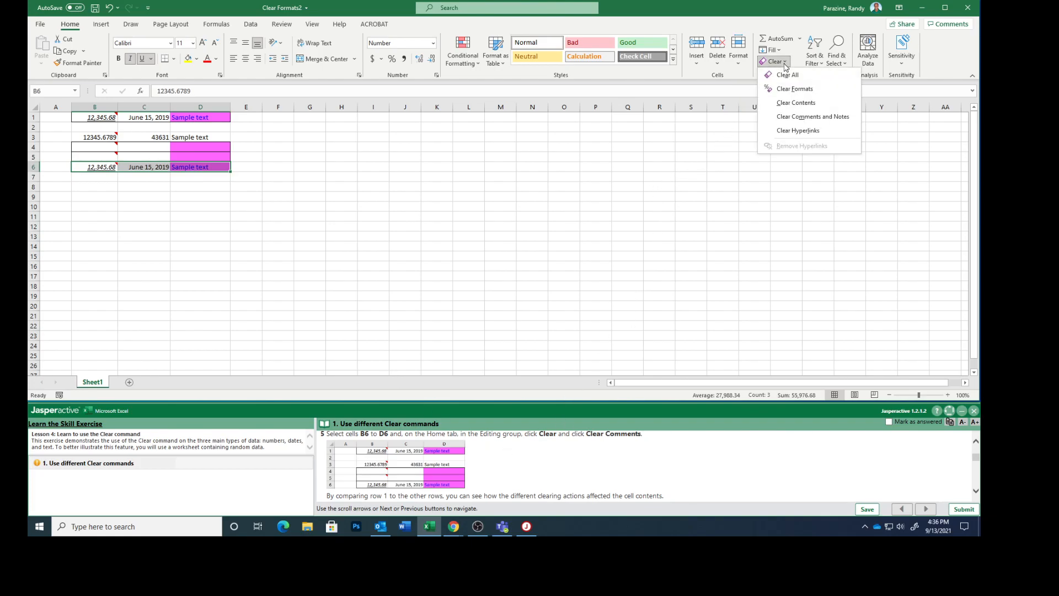
pyautogui.click(819, 118)
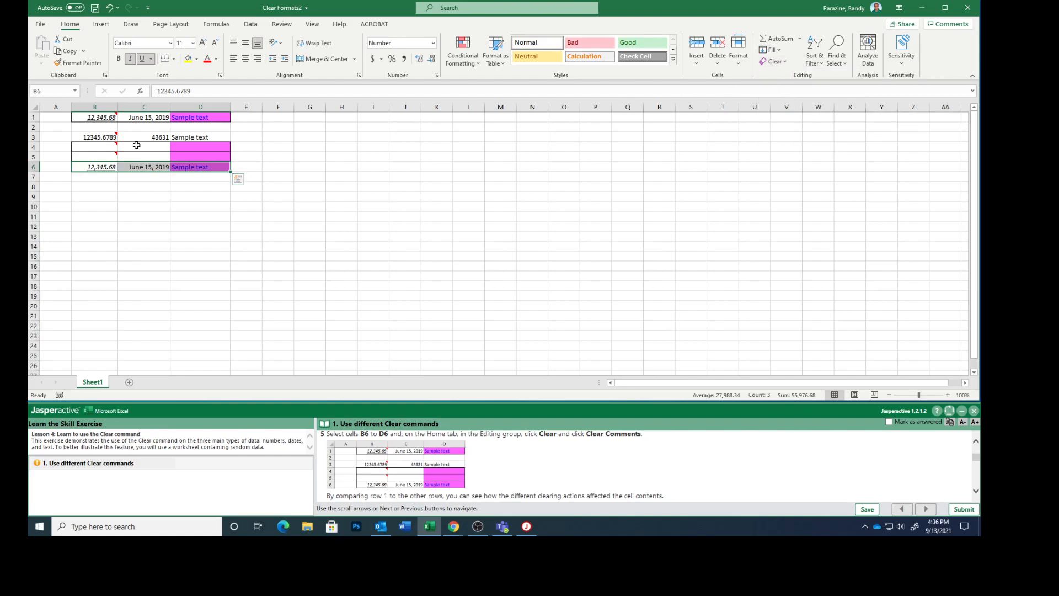
# Undo the note removal in row 6 and reapply Clear Comments and Notes to cells B6 to D6
pyautogui.click(109, 8)
pyautogui.click(775, 61)
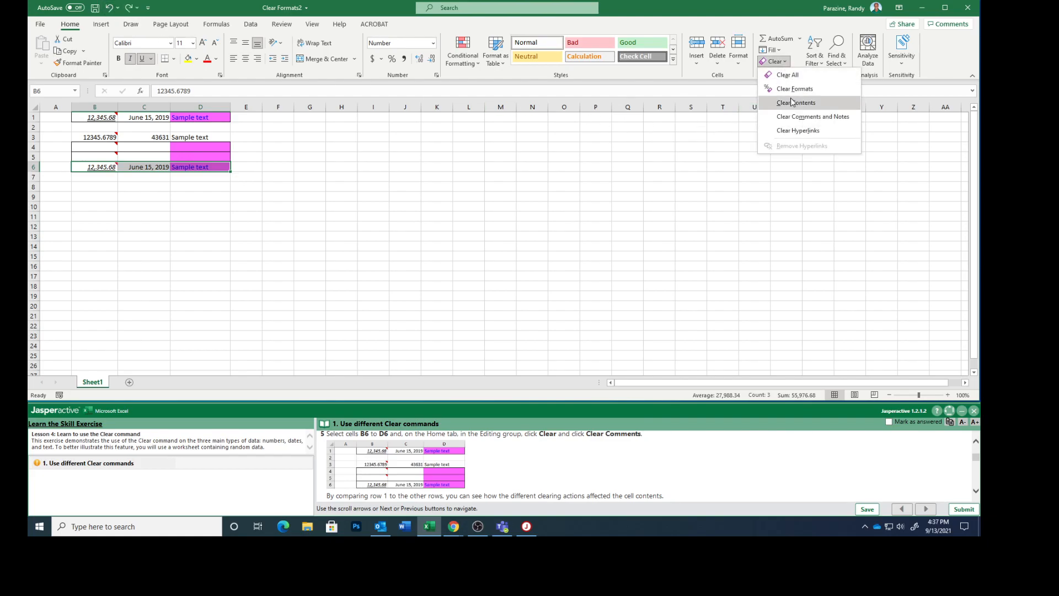
pyautogui.click(815, 120)
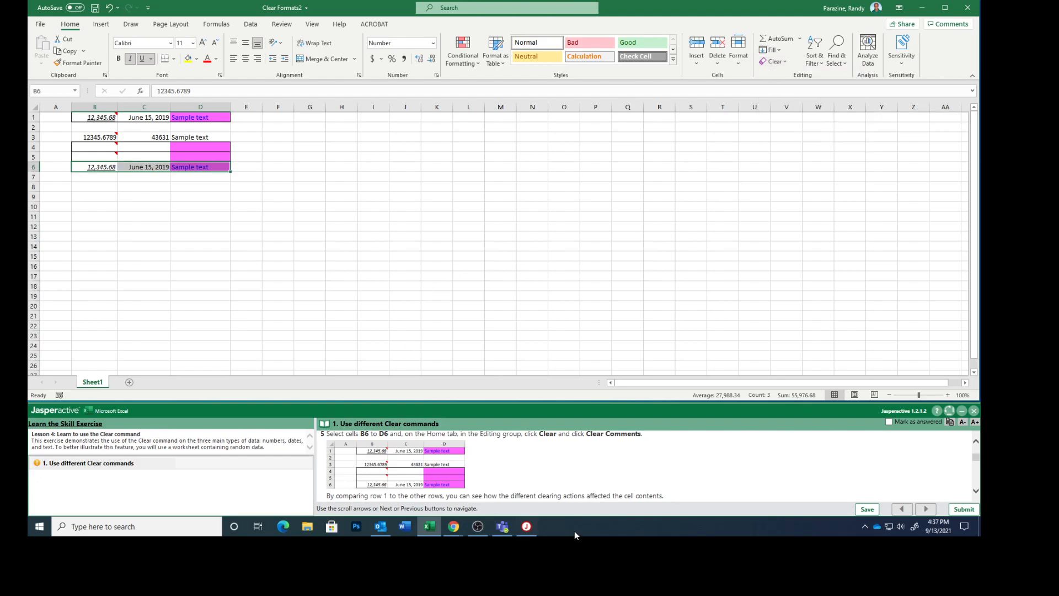
# Read the exercise's list of replacement values and enter 9876.543 in cell B2
pyautogui.scroll(-1, 595, 457)
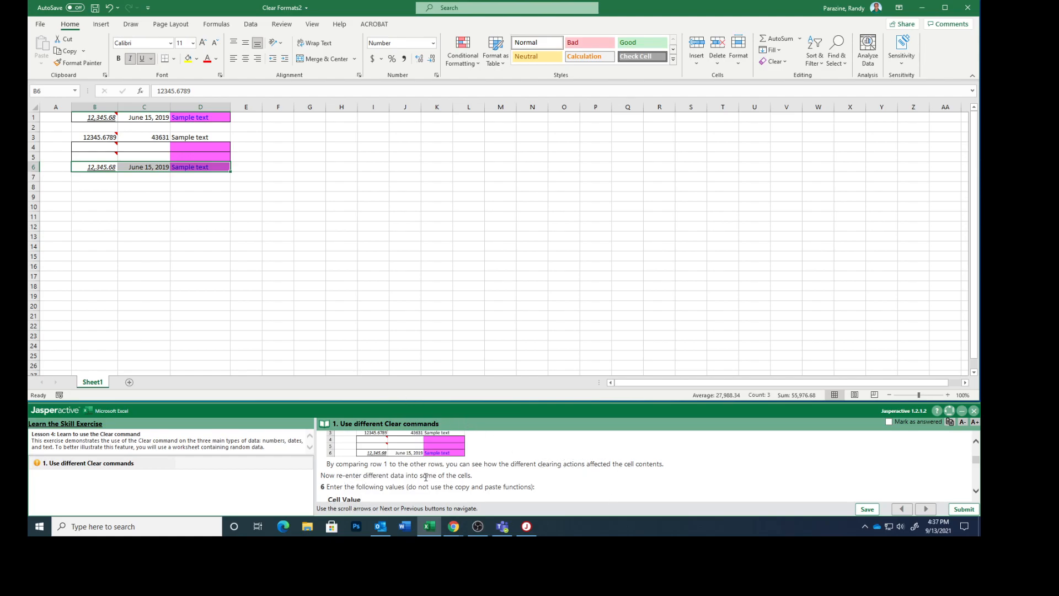
pyautogui.scroll(-1, 513, 485)
pyautogui.scroll(-1, 513, 486)
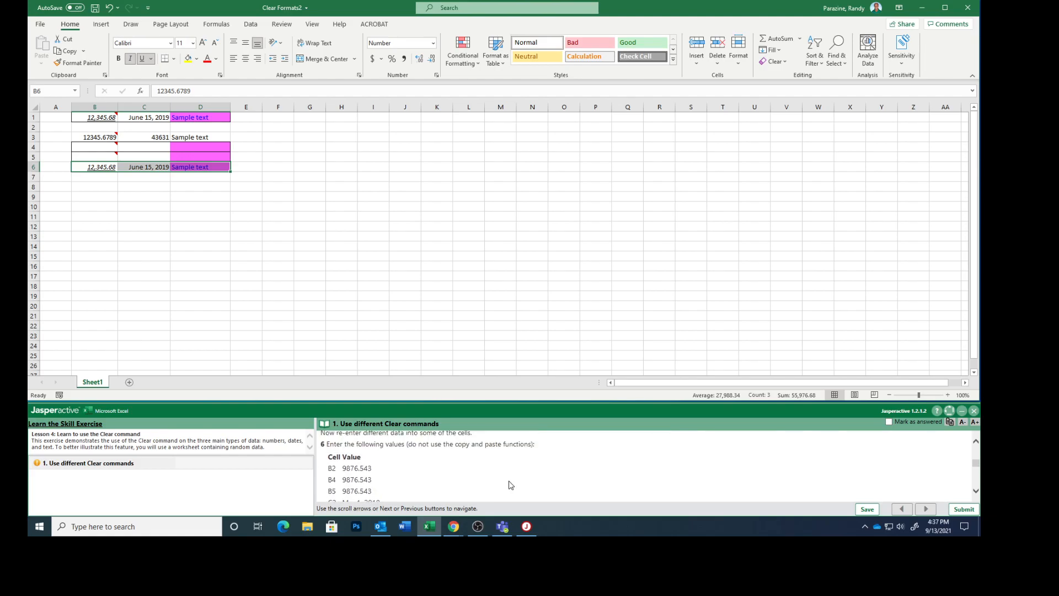
pyautogui.scroll(-2, 498, 478)
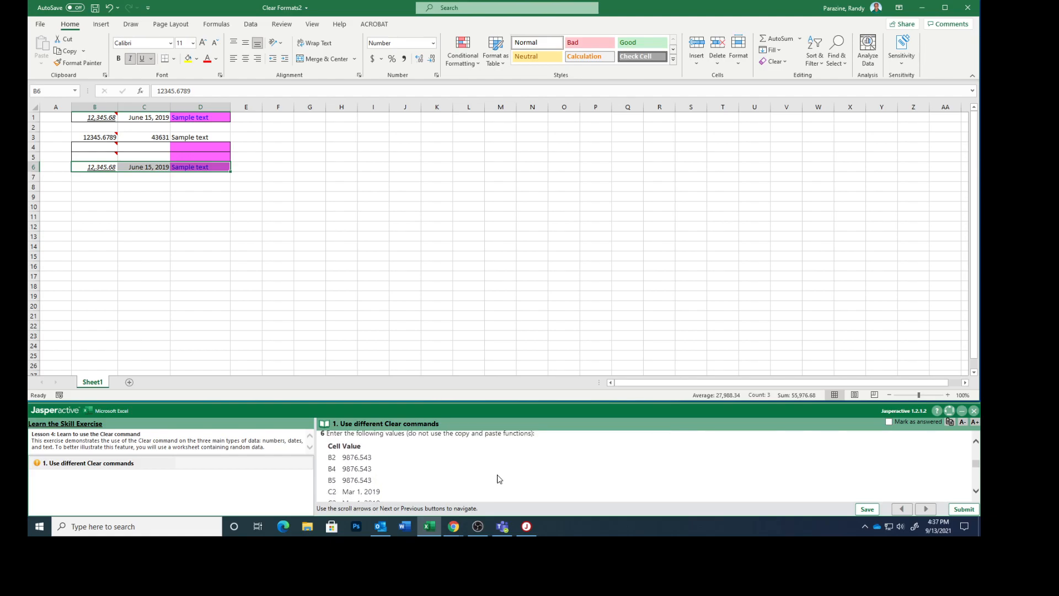
pyautogui.scroll(-1, 498, 479)
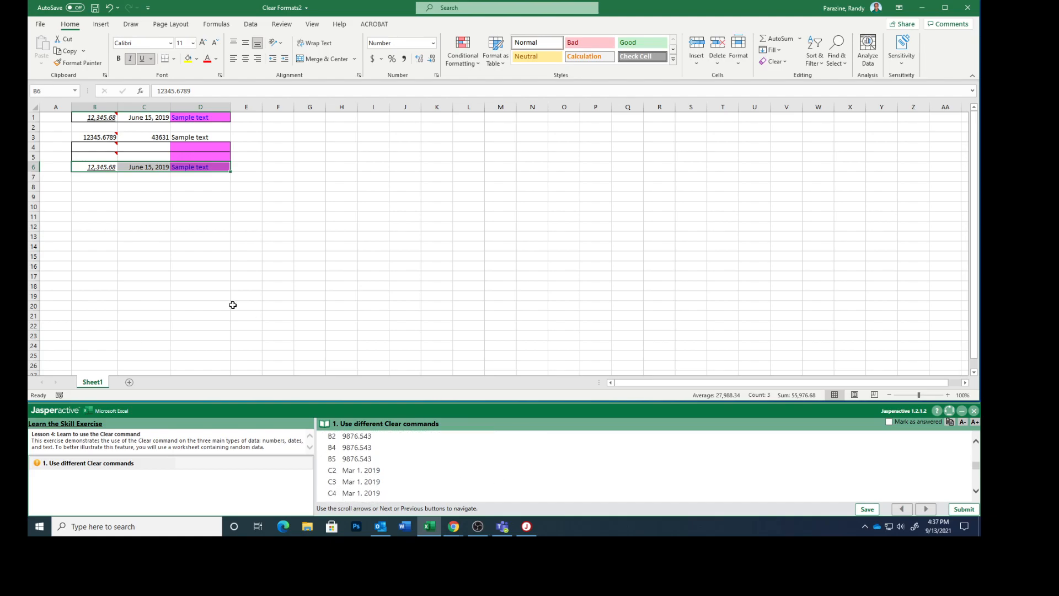
pyautogui.click(88, 129)
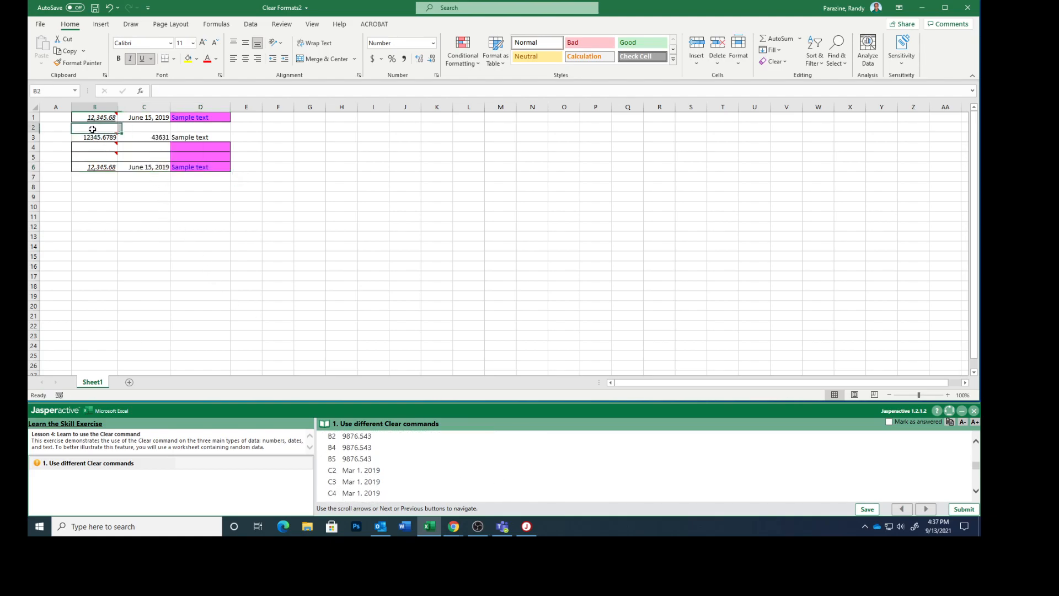
pyautogui.write('9')
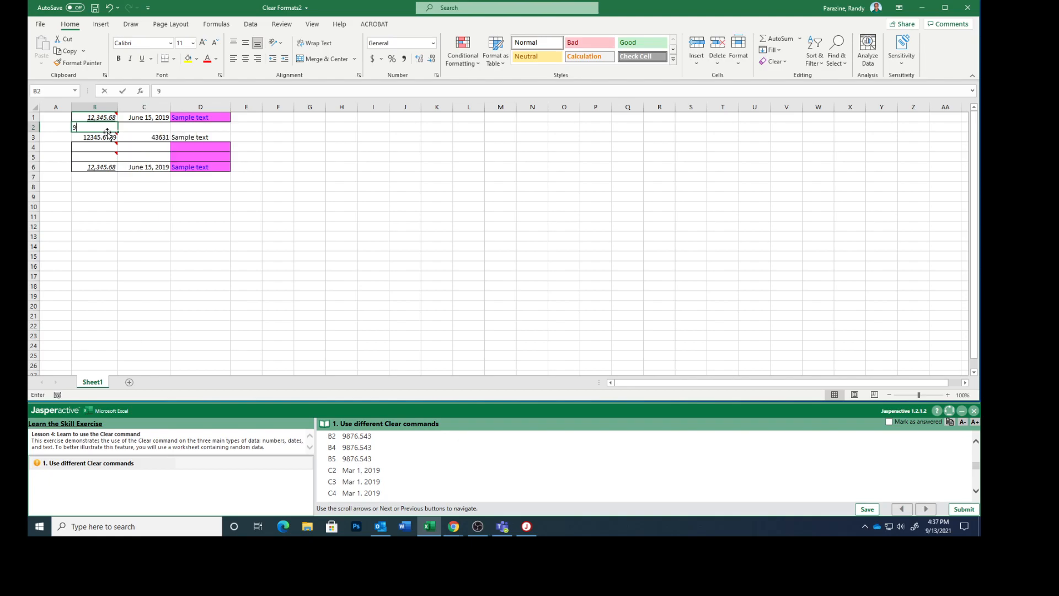
pyautogui.write('876.543')
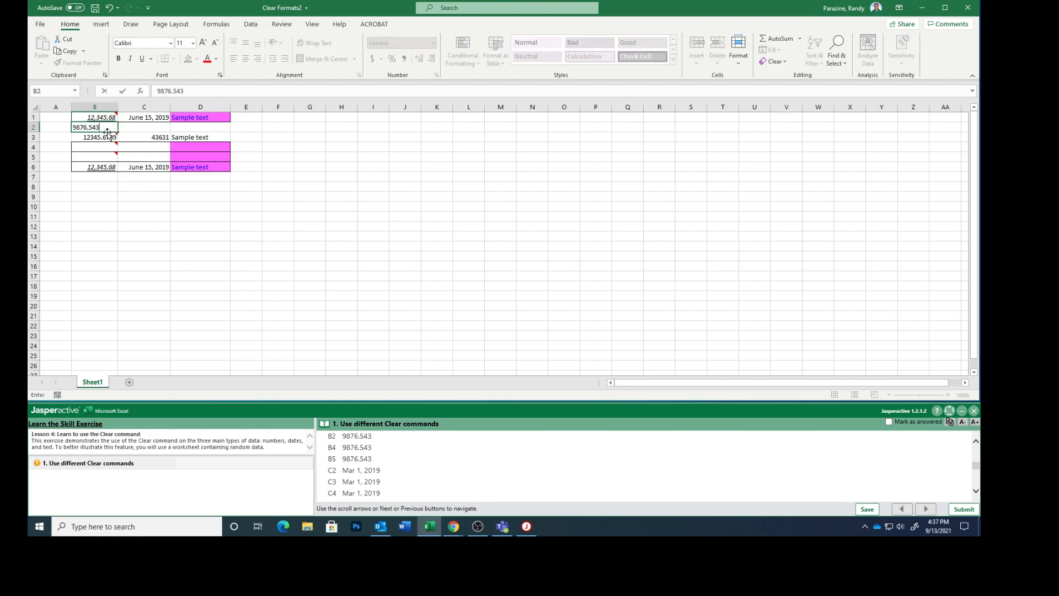
pyautogui.press('Return')
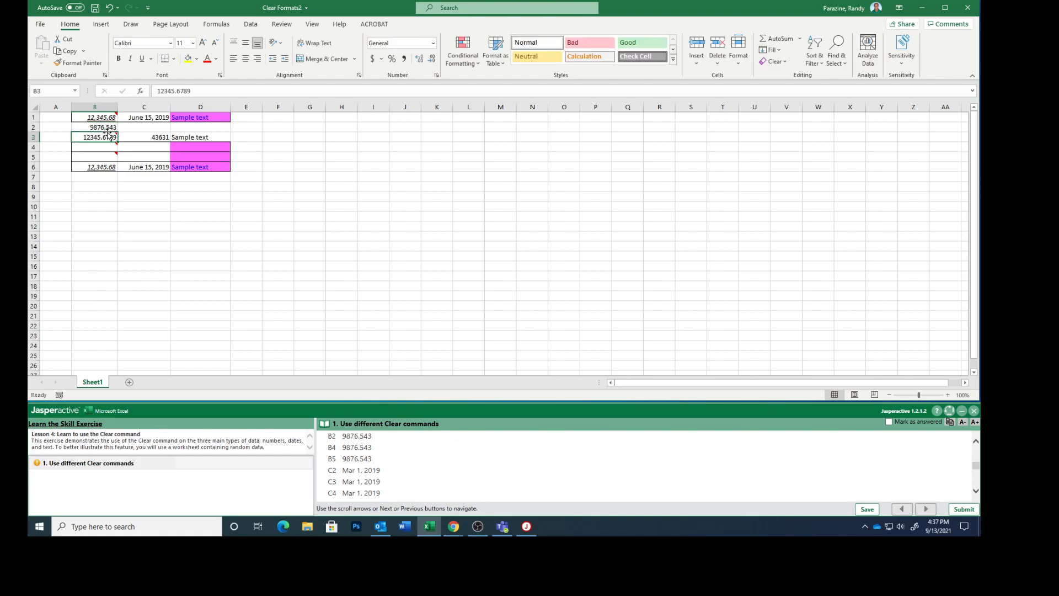
# Enter 9876.543 in cells B4 and B5, leaving out cell B3
pyautogui.press('Return')
pyautogui.write('9')
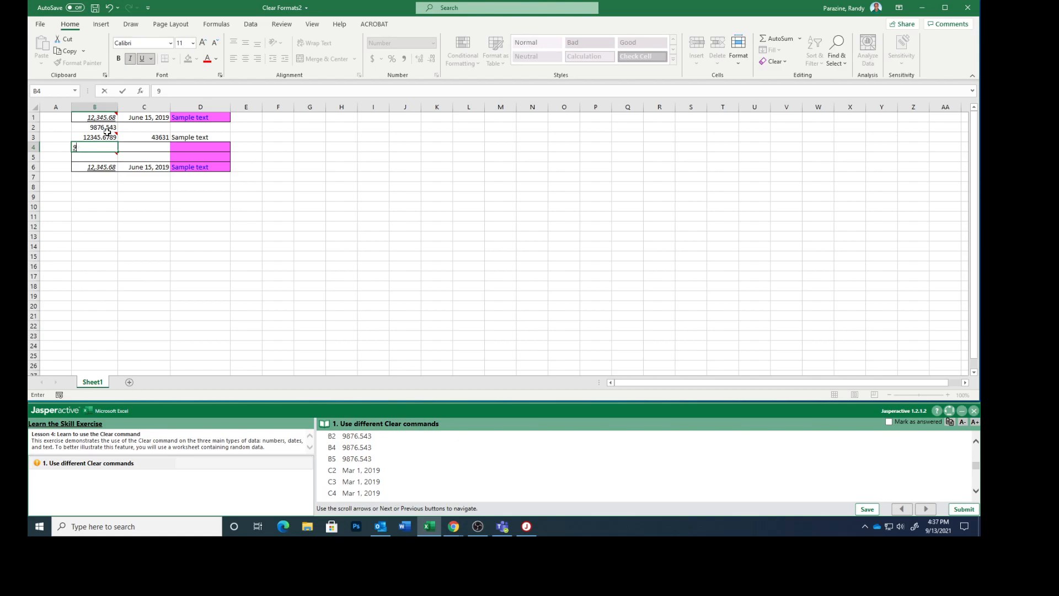
pyautogui.write('7876.543')
pyautogui.press('Return')
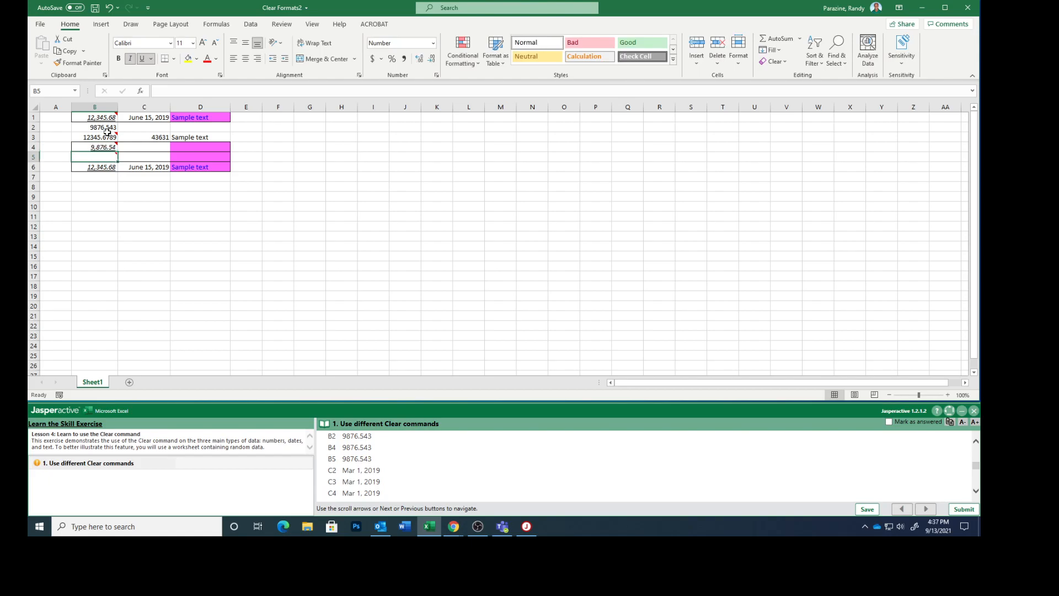
pyautogui.write('9876.543')
pyautogui.press('Return')
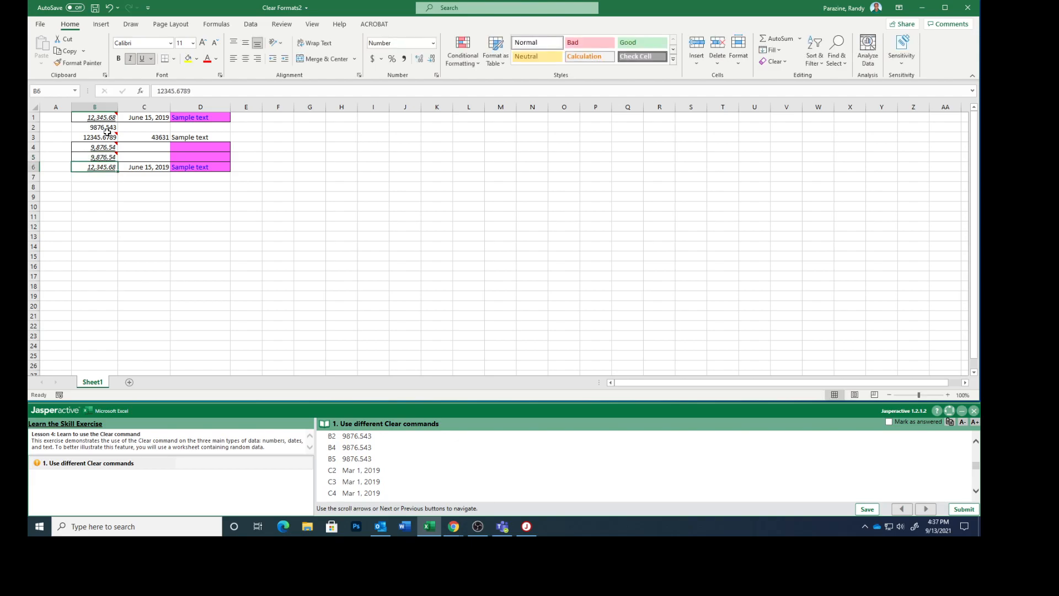
# Enter the date Mar 1, 2019 in cells C2 and C3
pyautogui.click(150, 128)
pyautogui.write('Mar')
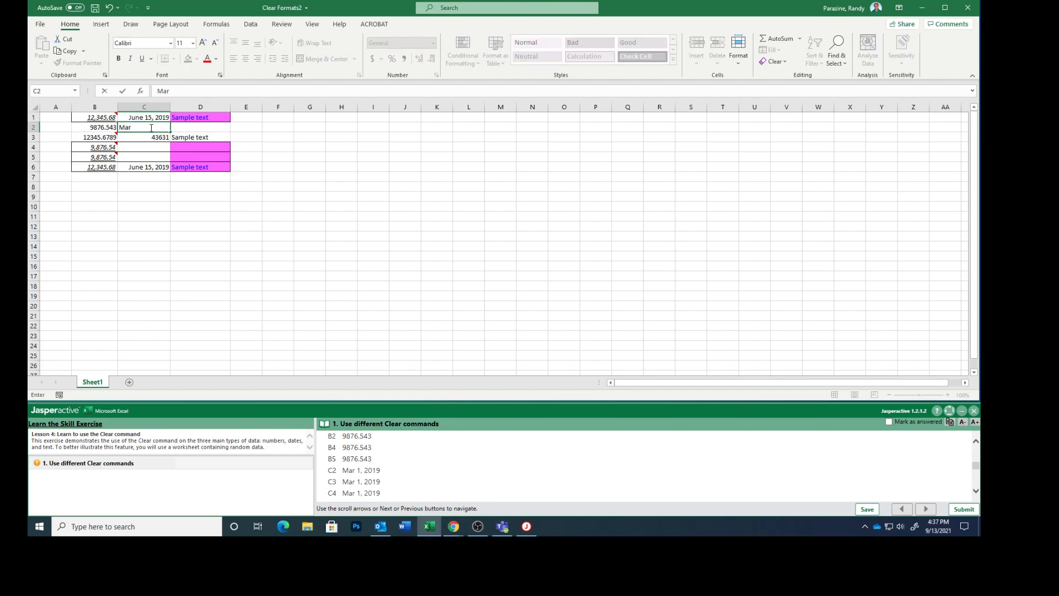
pyautogui.write(' 1, 2019')
pyautogui.press('Return')
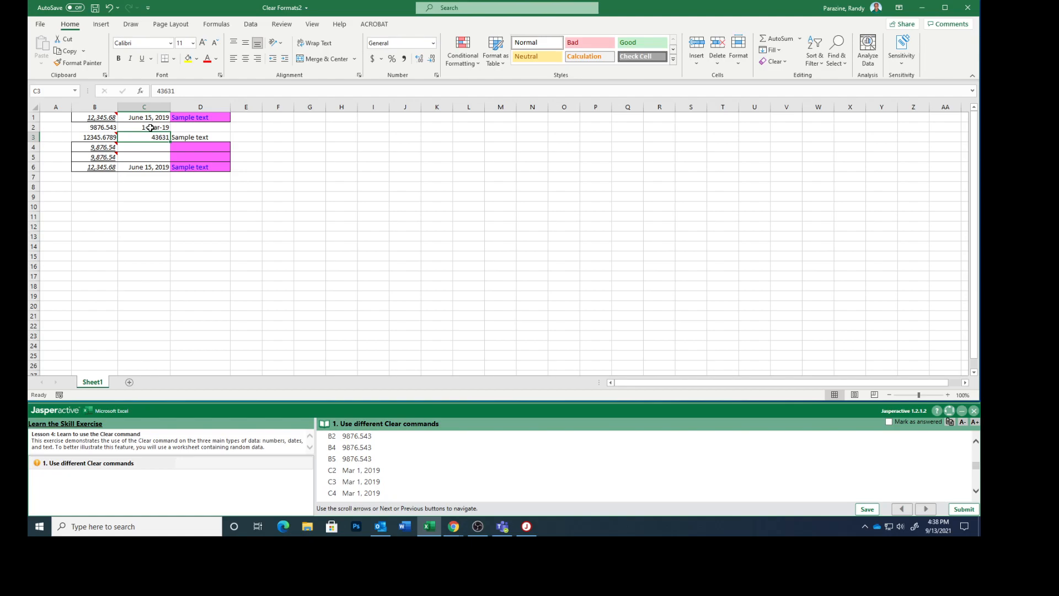
pyautogui.write('Mar')
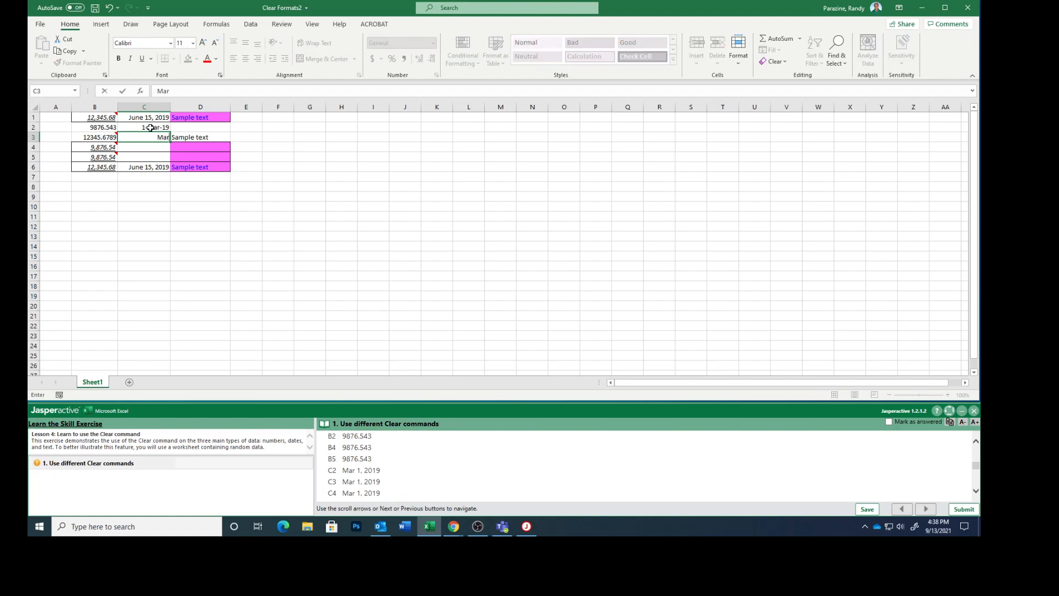
pyautogui.write(' 1, 2019')
pyautogui.press('Return')
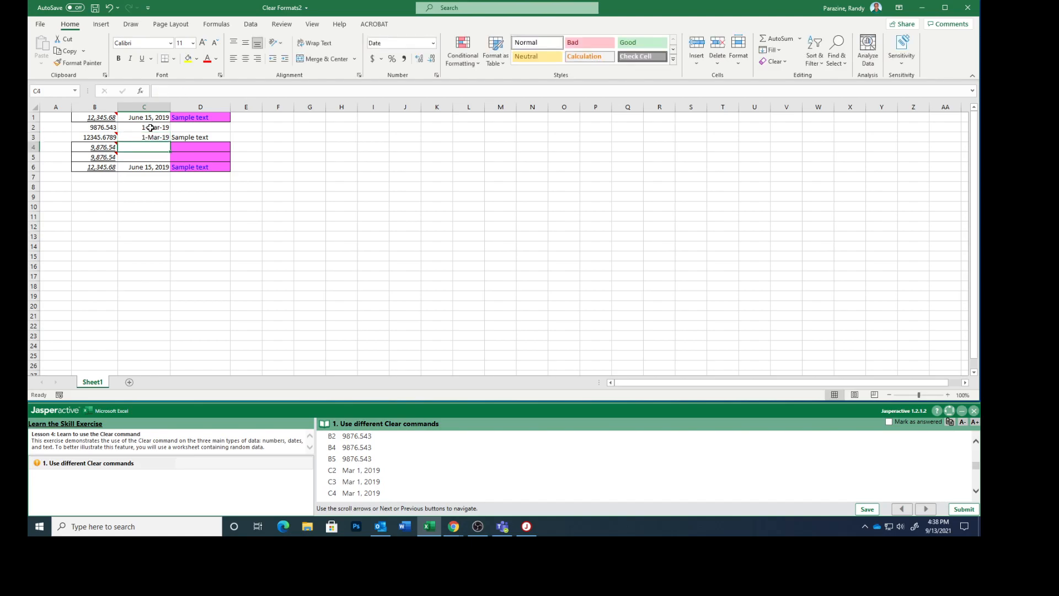
# Enter the date Mar 1, 2019 in cell C4 and March 1, 2019 in cell C5
pyautogui.write('Mar')
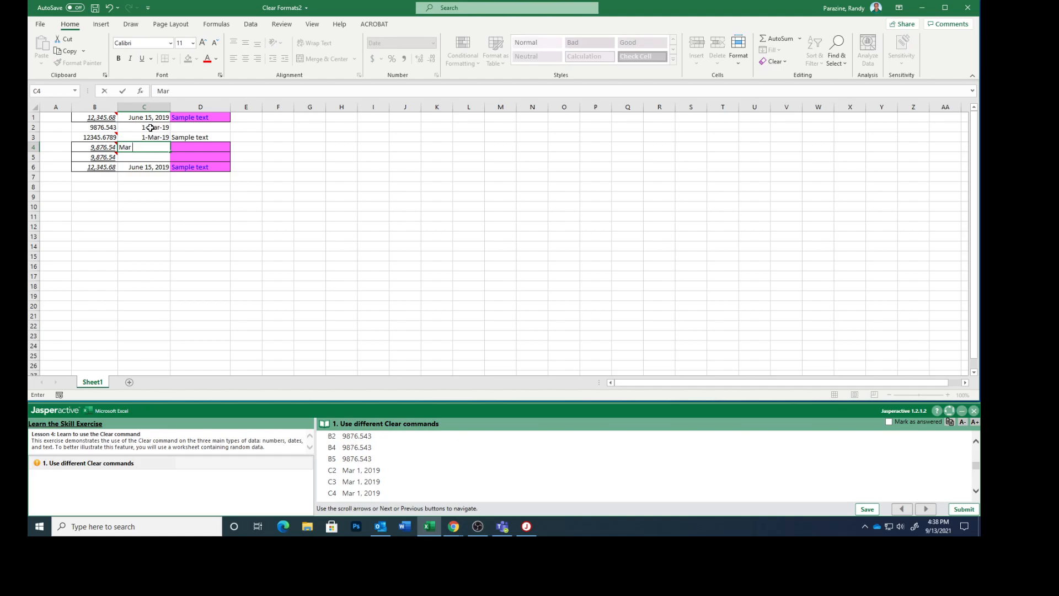
pyautogui.write(' 1, 2019')
pyautogui.press('Return')
pyautogui.scroll(-1, 434, 470)
pyautogui.scroll(-1, 430, 471)
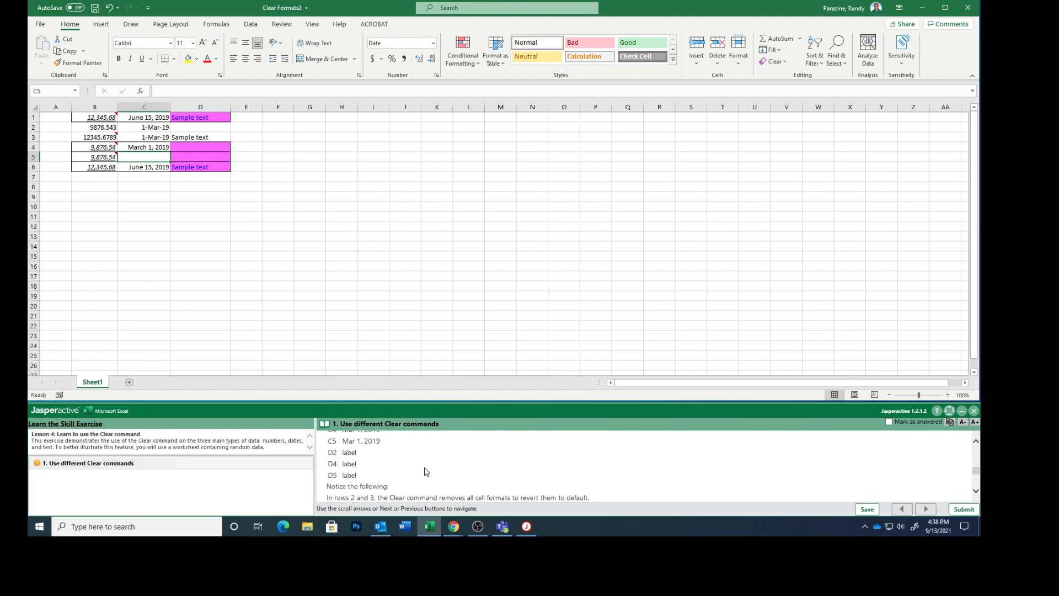
pyautogui.write('Mar')
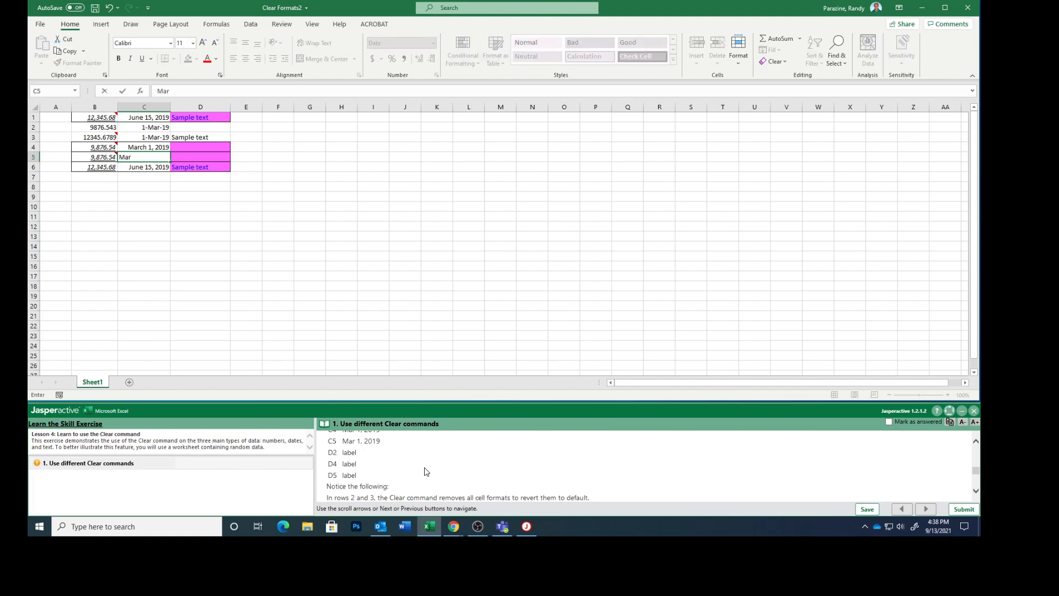
pyautogui.write('ch 1, 2019')
pyautogui.press('Return')
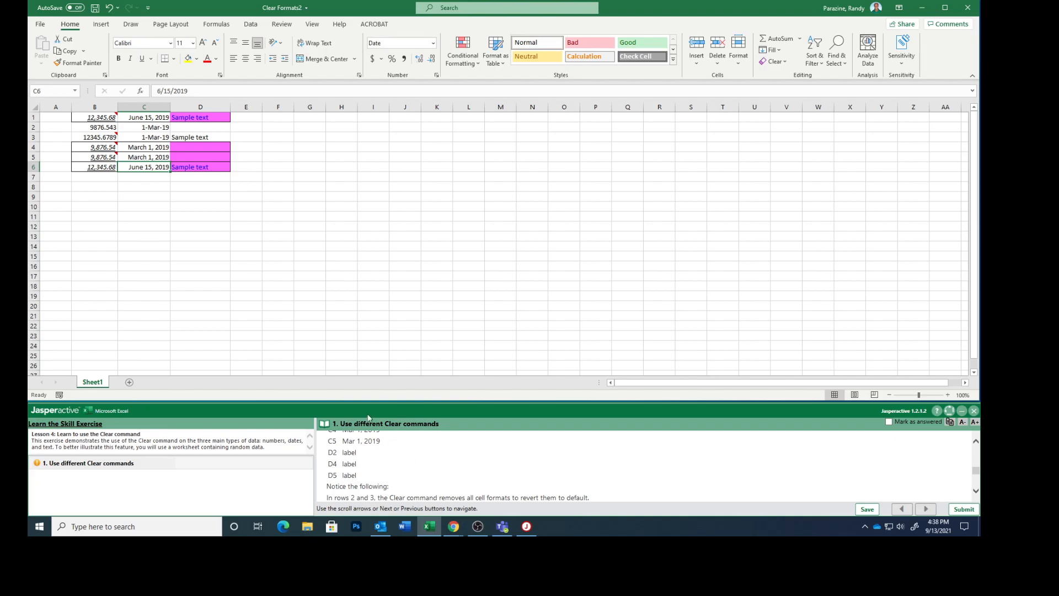
# Enter the text label in cells D2, D4 and D5, leaving out cell D3
pyautogui.click(191, 129)
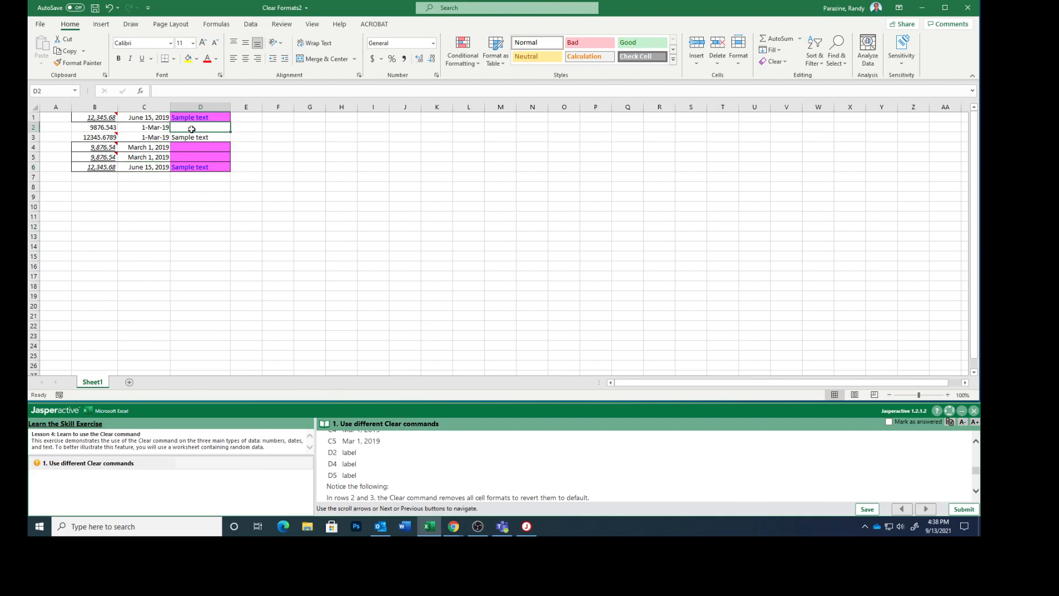
pyautogui.write('label')
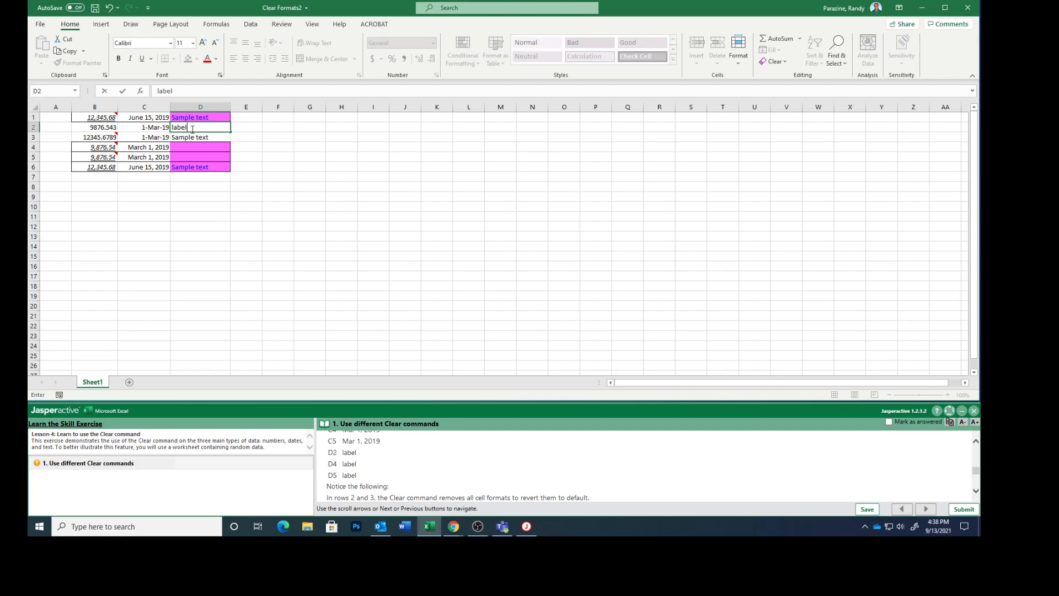
pyautogui.press('Return')
pyautogui.press('Down')
pyautogui.write('leabe')
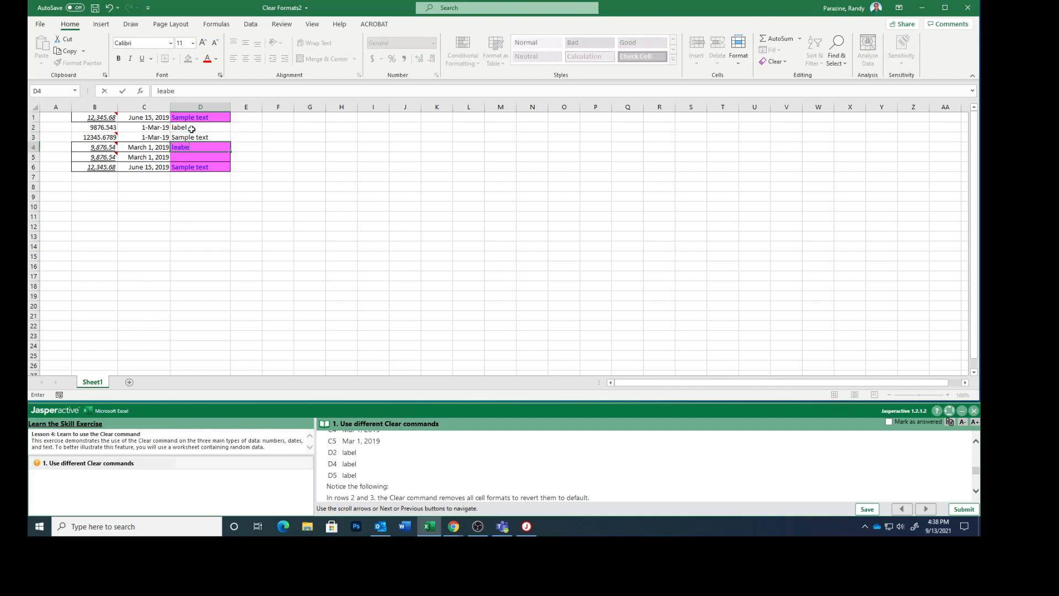
pyautogui.press('Return')
pyautogui.press('Up')
pyautogui.write('label')
pyautogui.press('Return')
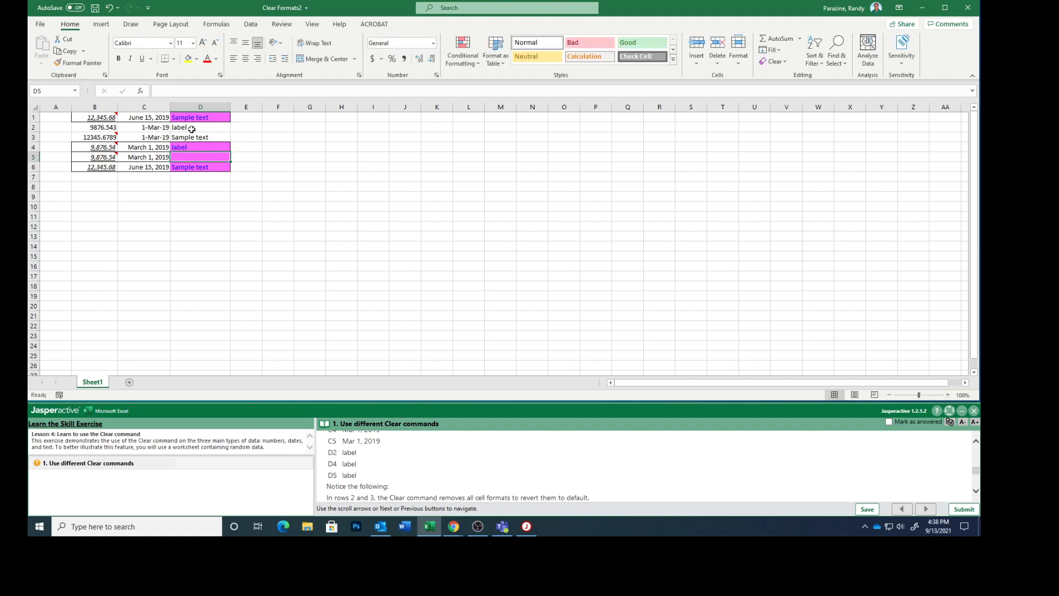
pyautogui.write('label')
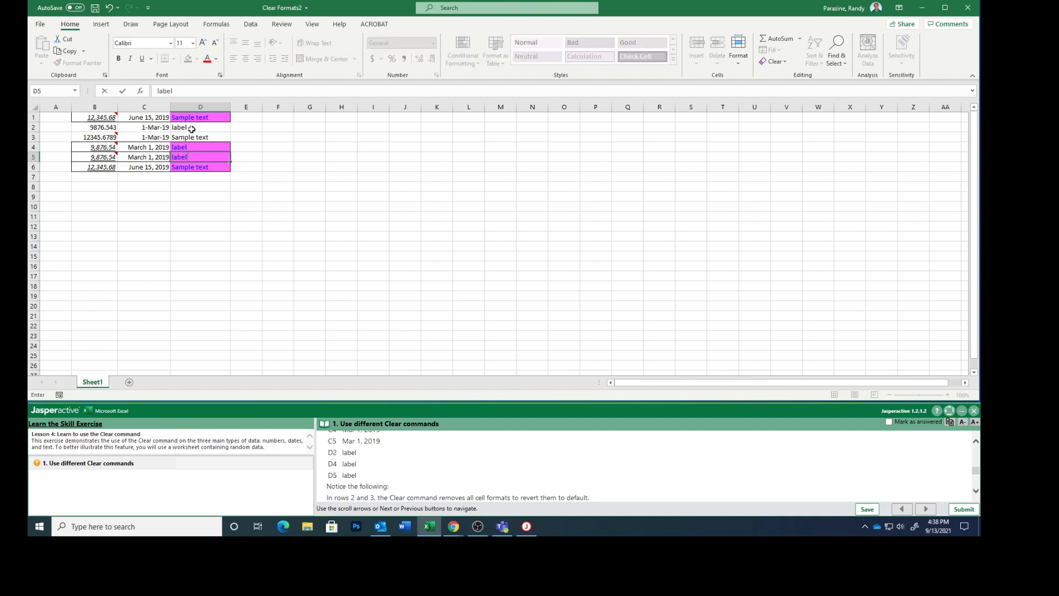
pyautogui.press('Return')
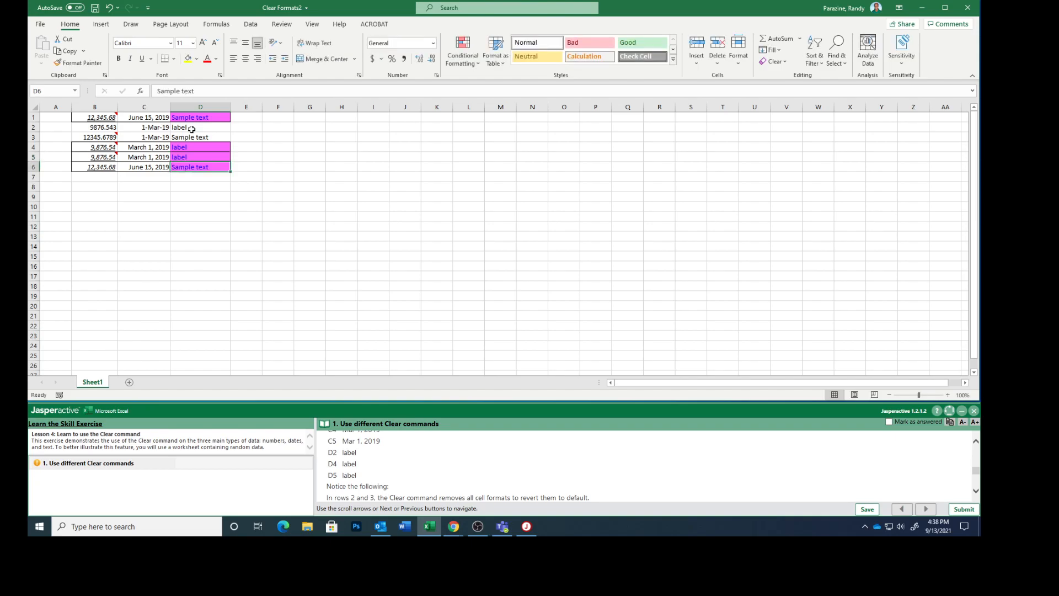
# Read the exercise's notes on the Clear commands and compare the worksheet with the enlarged example of the completed sheet
pyautogui.scroll(-1, 488, 482)
pyautogui.scroll(-2, 489, 481)
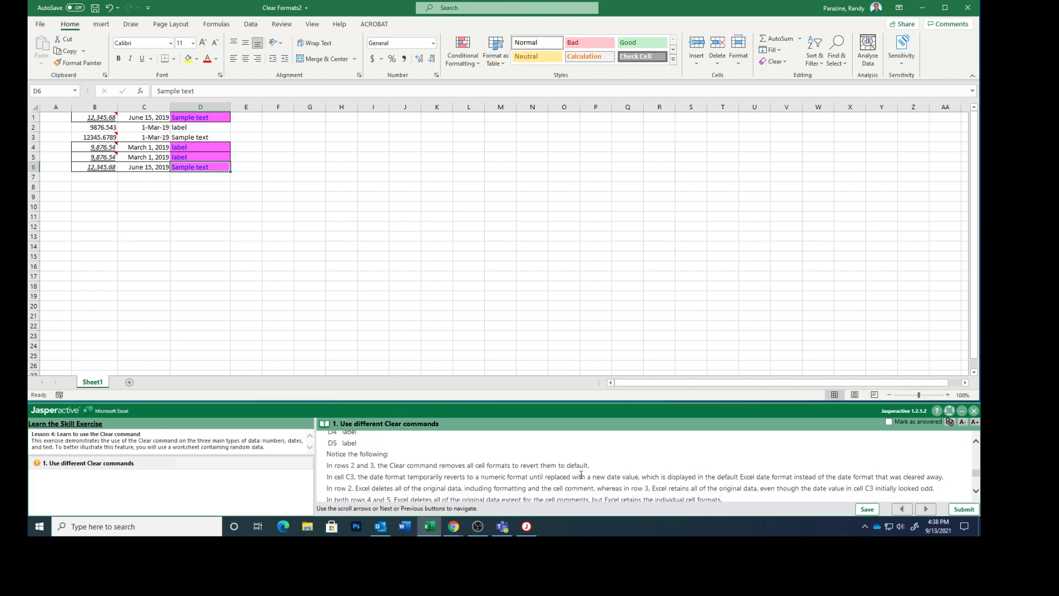
pyautogui.scroll(-2, 581, 475)
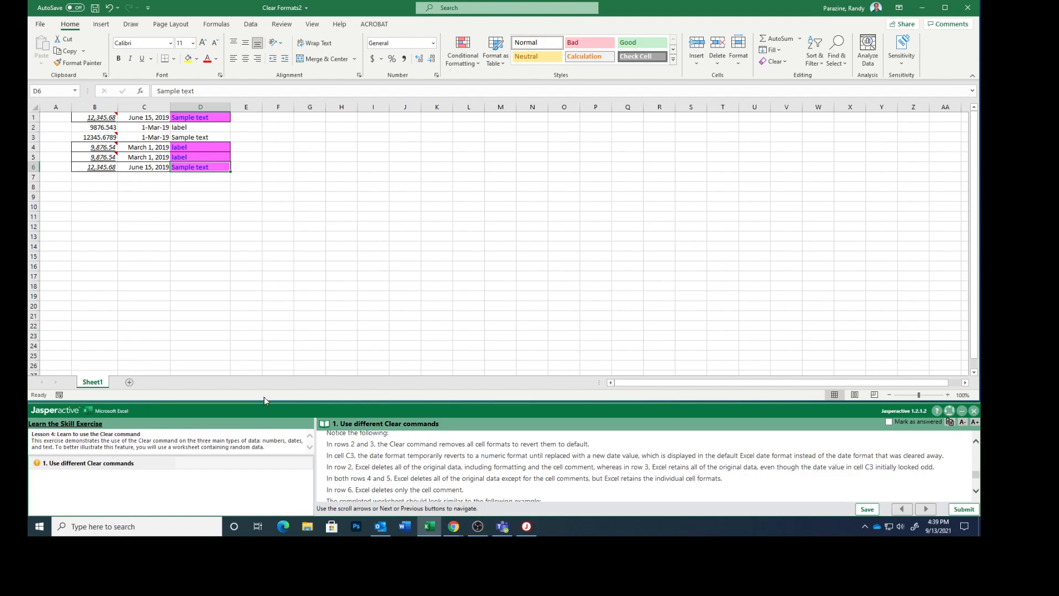
pyautogui.scroll(-3, 403, 467)
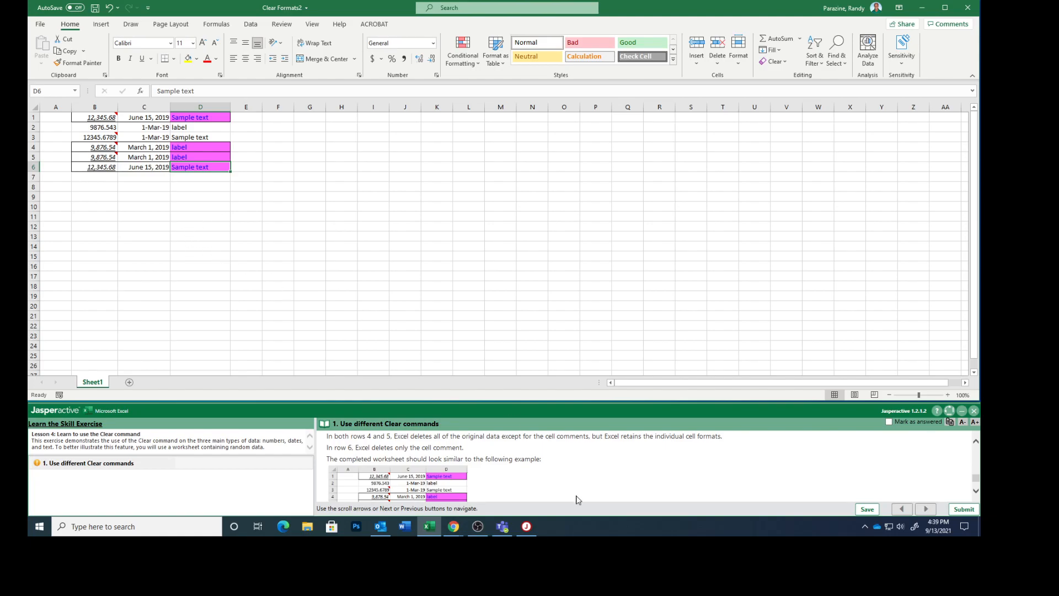
pyautogui.scroll(-2, 572, 478)
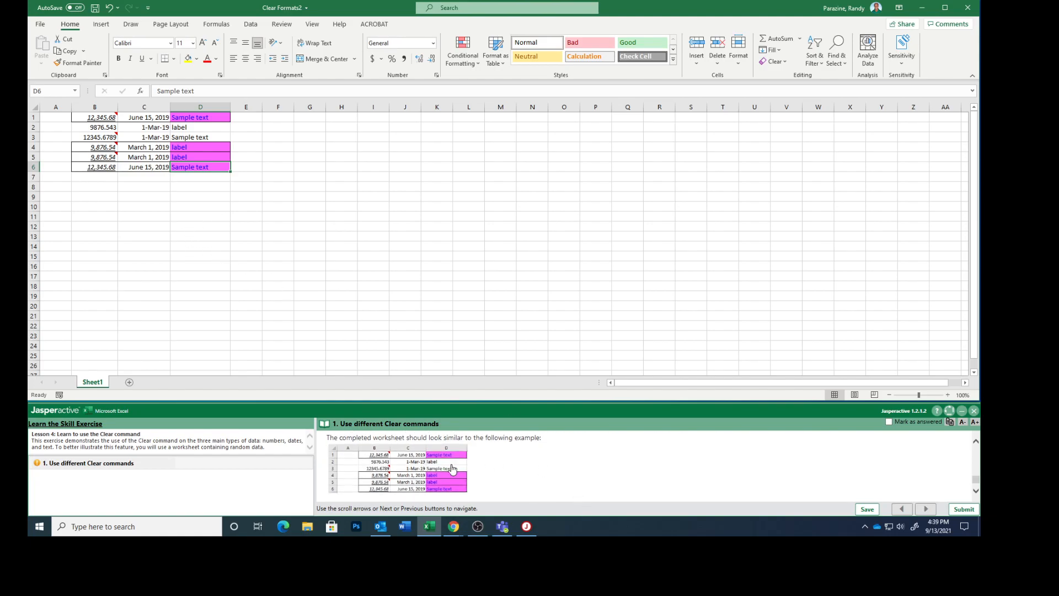
pyautogui.click(395, 471)
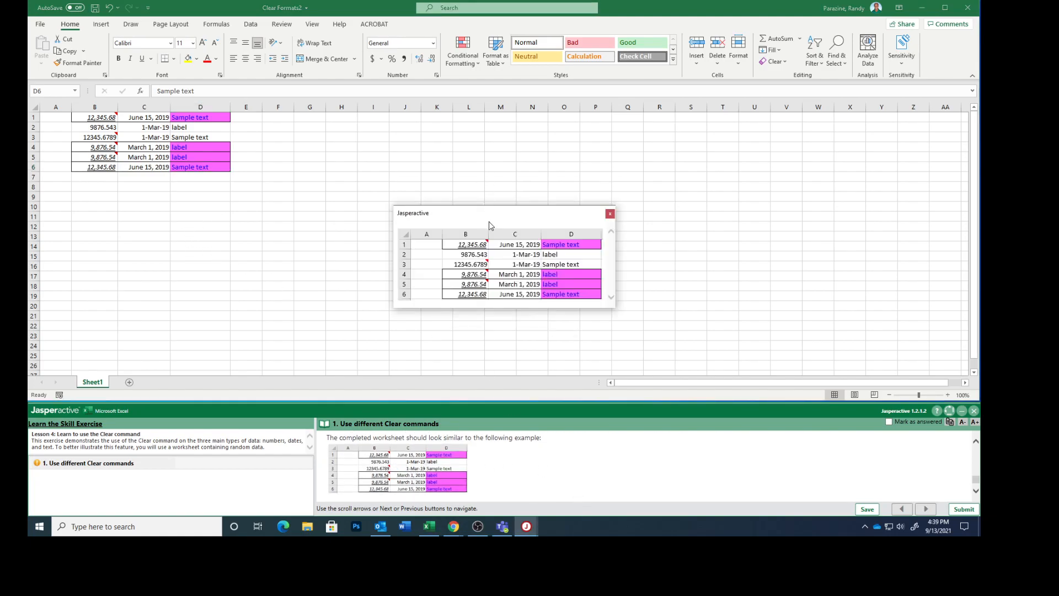
pyautogui.moveTo(458, 216); pyautogui.dragTo(336, 117)
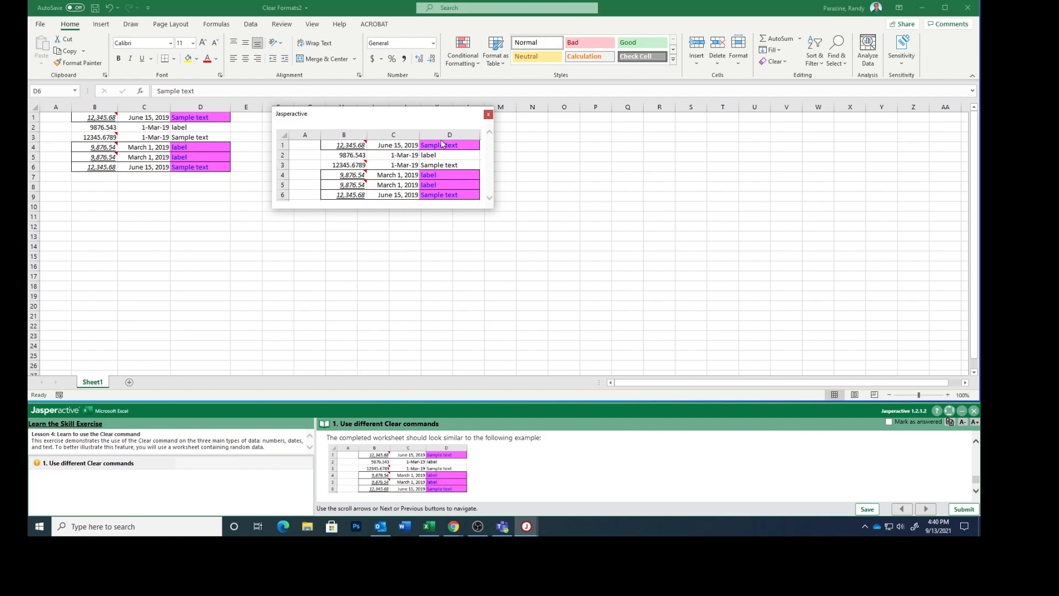
pyautogui.click(489, 114)
# Mark the exercise on different Clear commands as answered and submit it for scoring
pyautogui.scroll(-1, 676, 469)
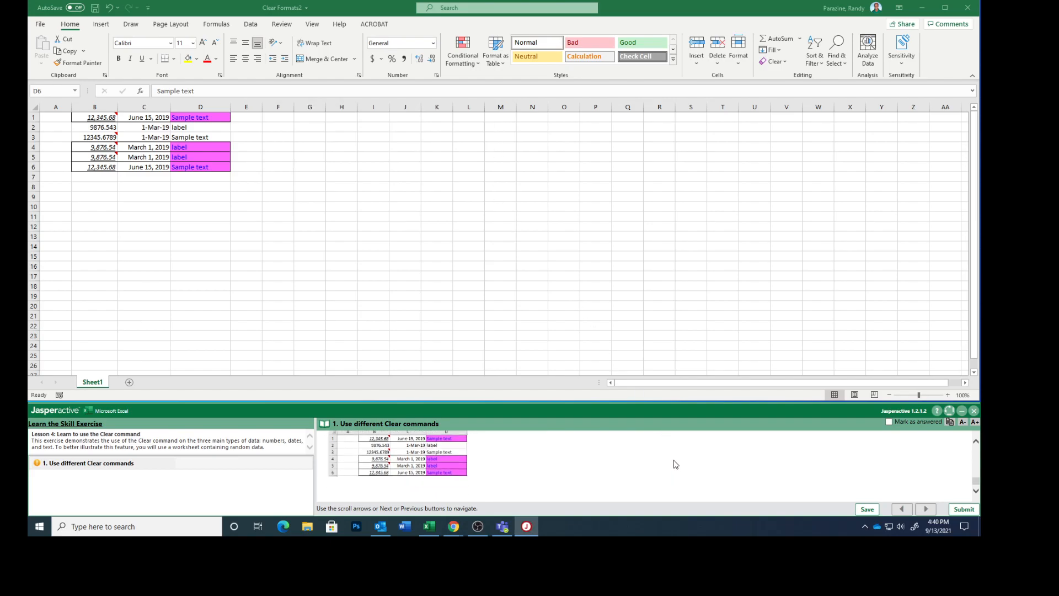
pyautogui.click(888, 422)
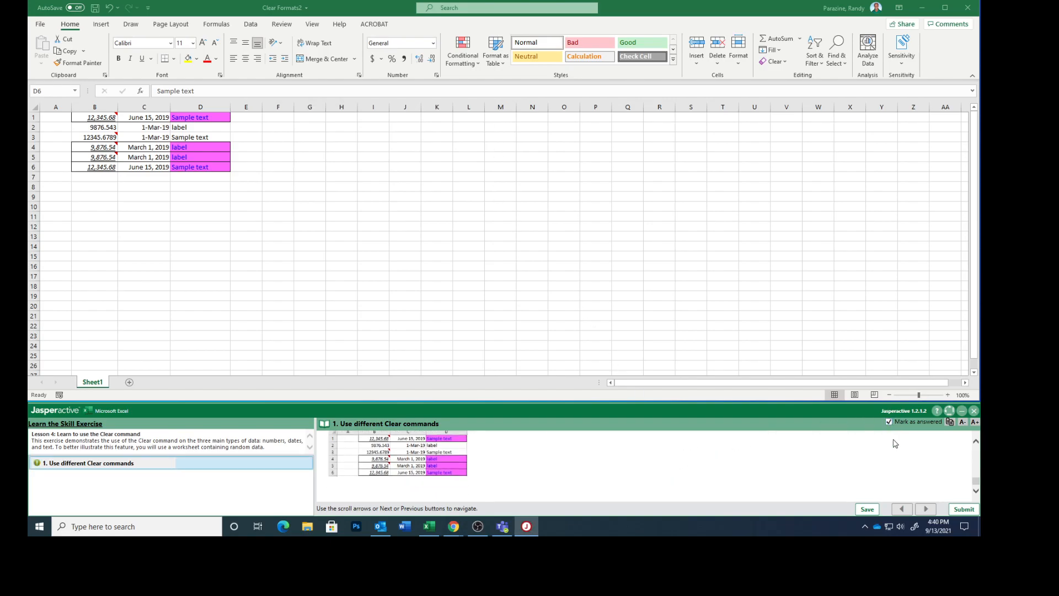
pyautogui.click(963, 508)
pyautogui.click(532, 300)
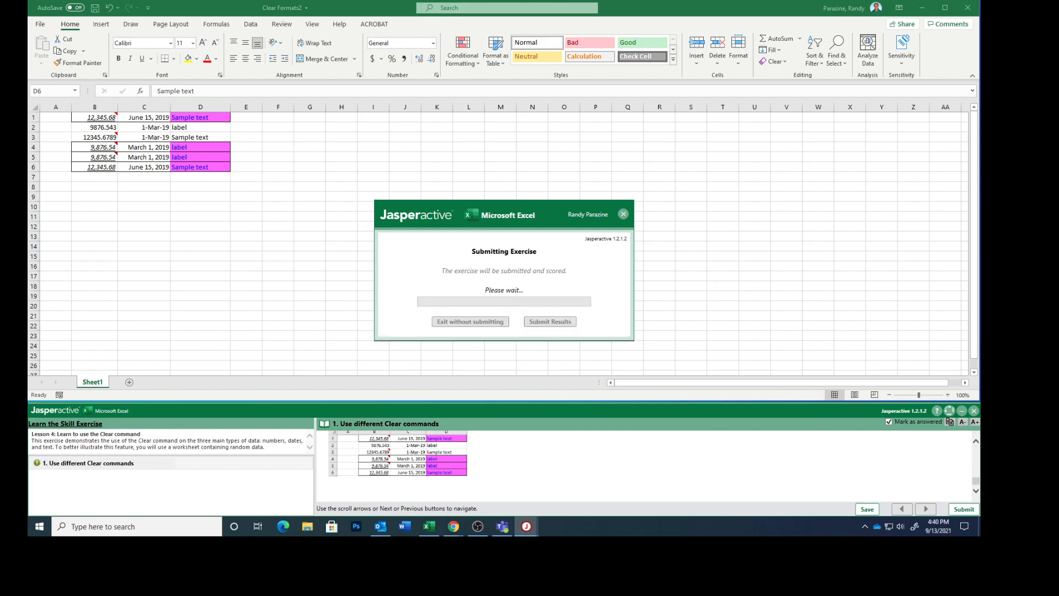
pyautogui.moveTo(372, 199); pyautogui.dragTo(479, 184)
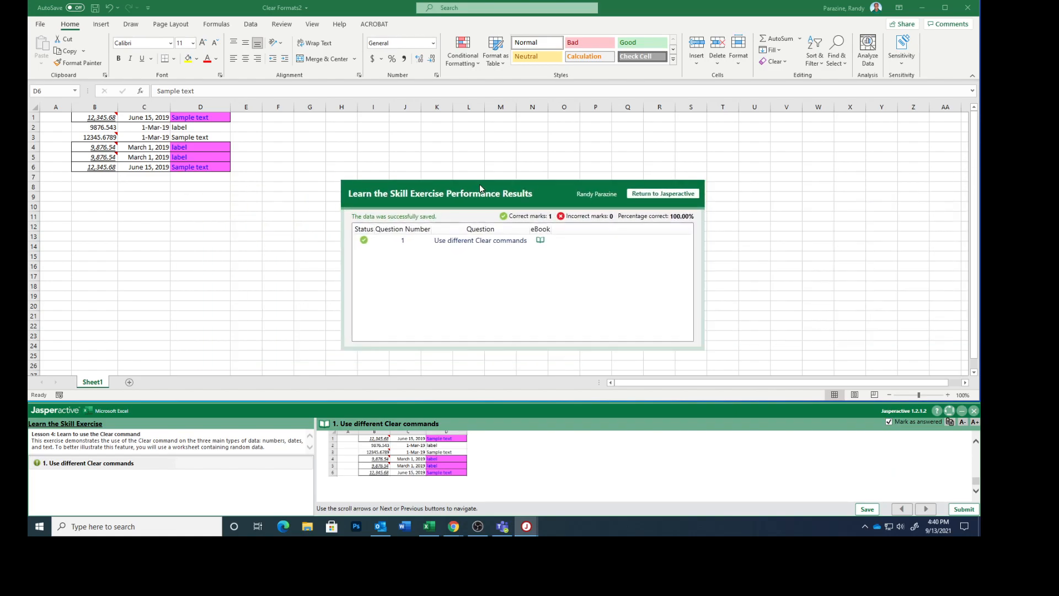